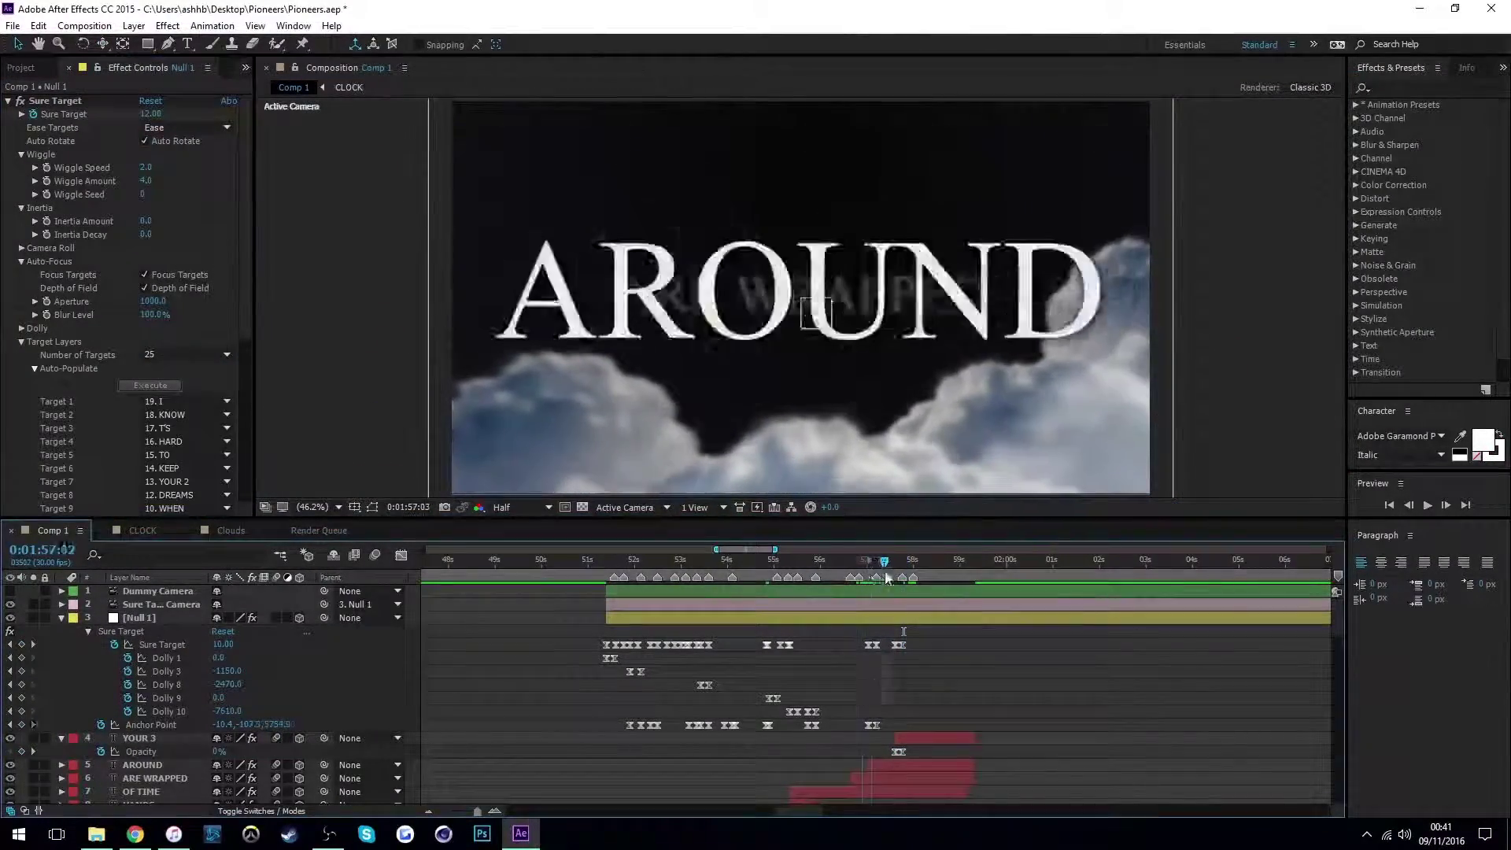
Keyframe Null 1's Anchor Point X at 0:01:58:21 so the camera swings past THROAT
click(876, 564)
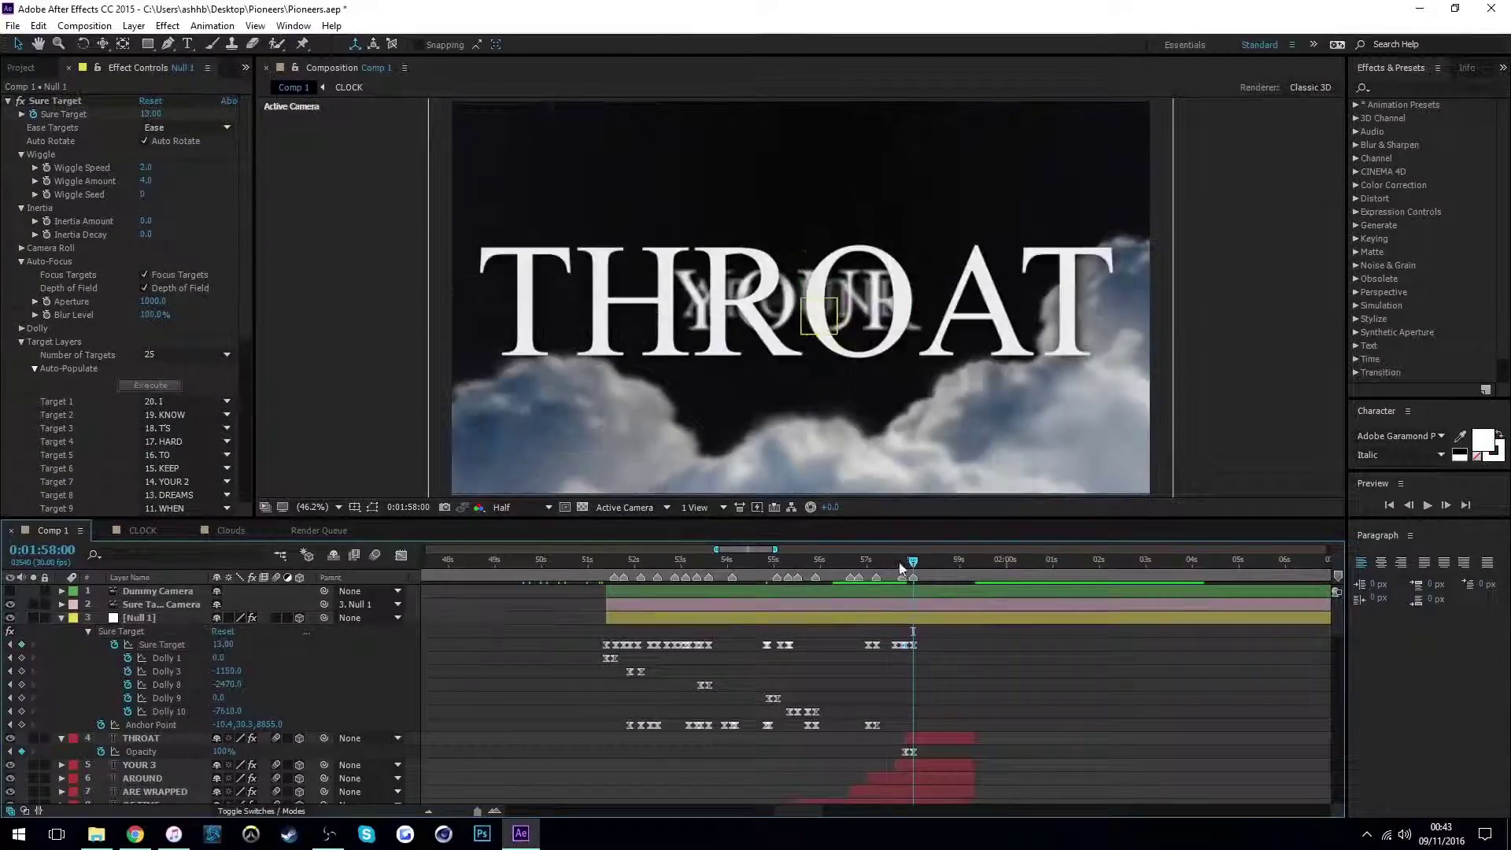
drag(899, 562, 604, 693)
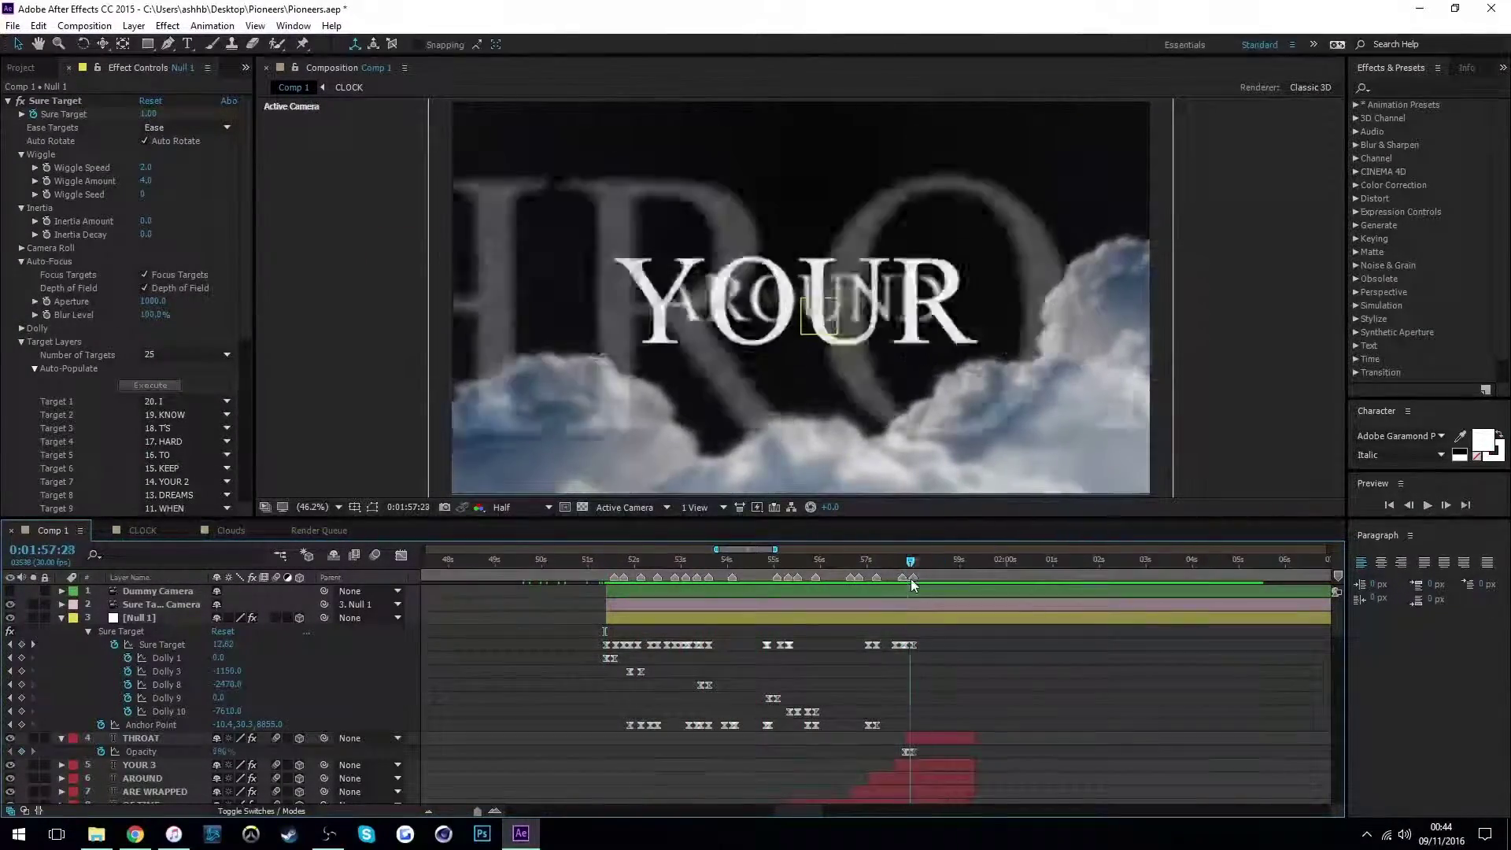
drag(223, 724, 142, 725)
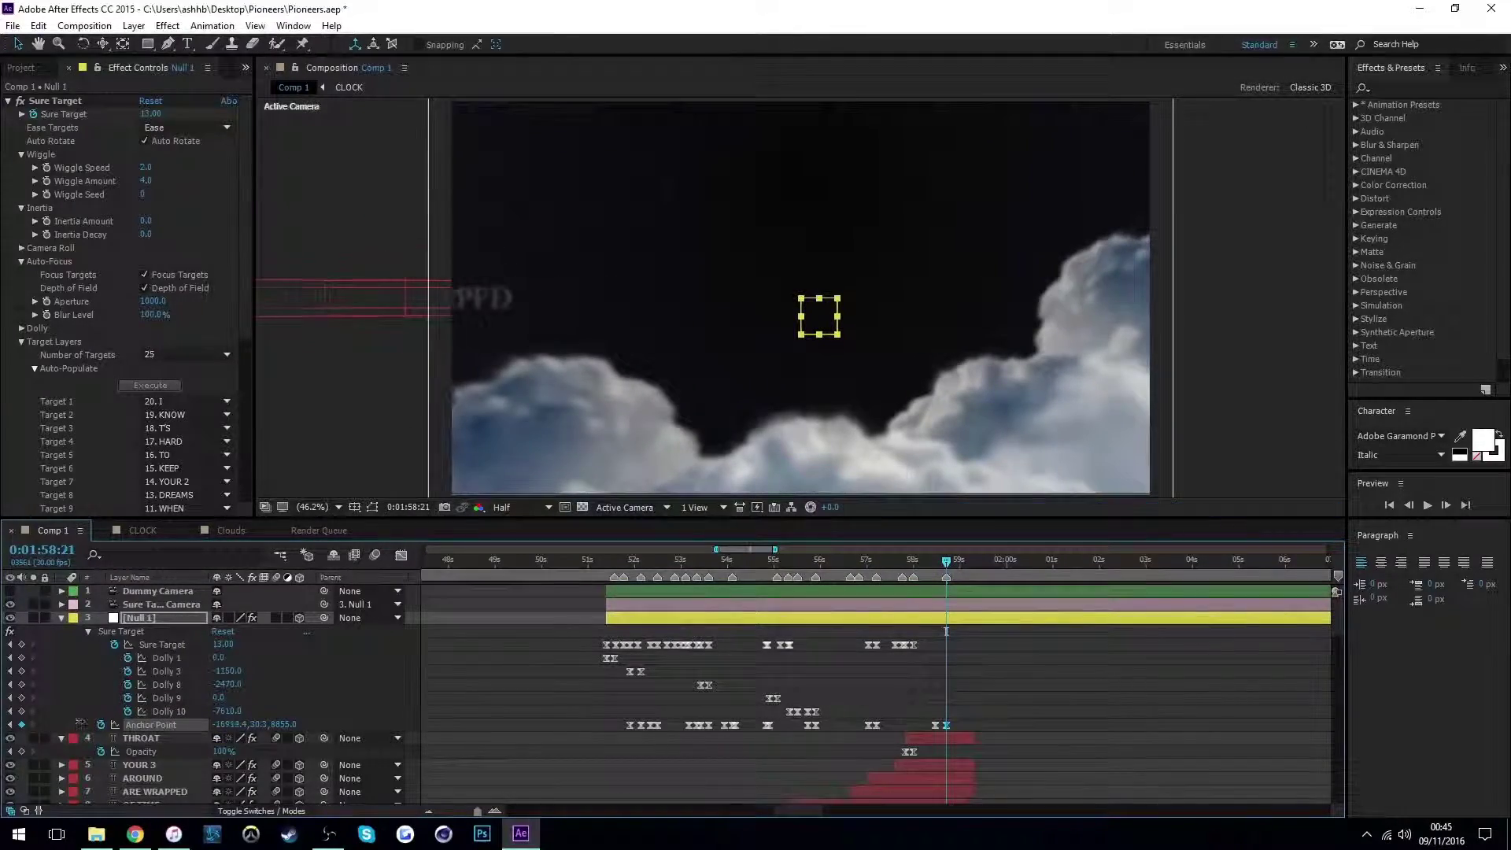
Show Null 1's anchor point speed graph and pull down the last keyframe's sharp peak
key(shift+F3)
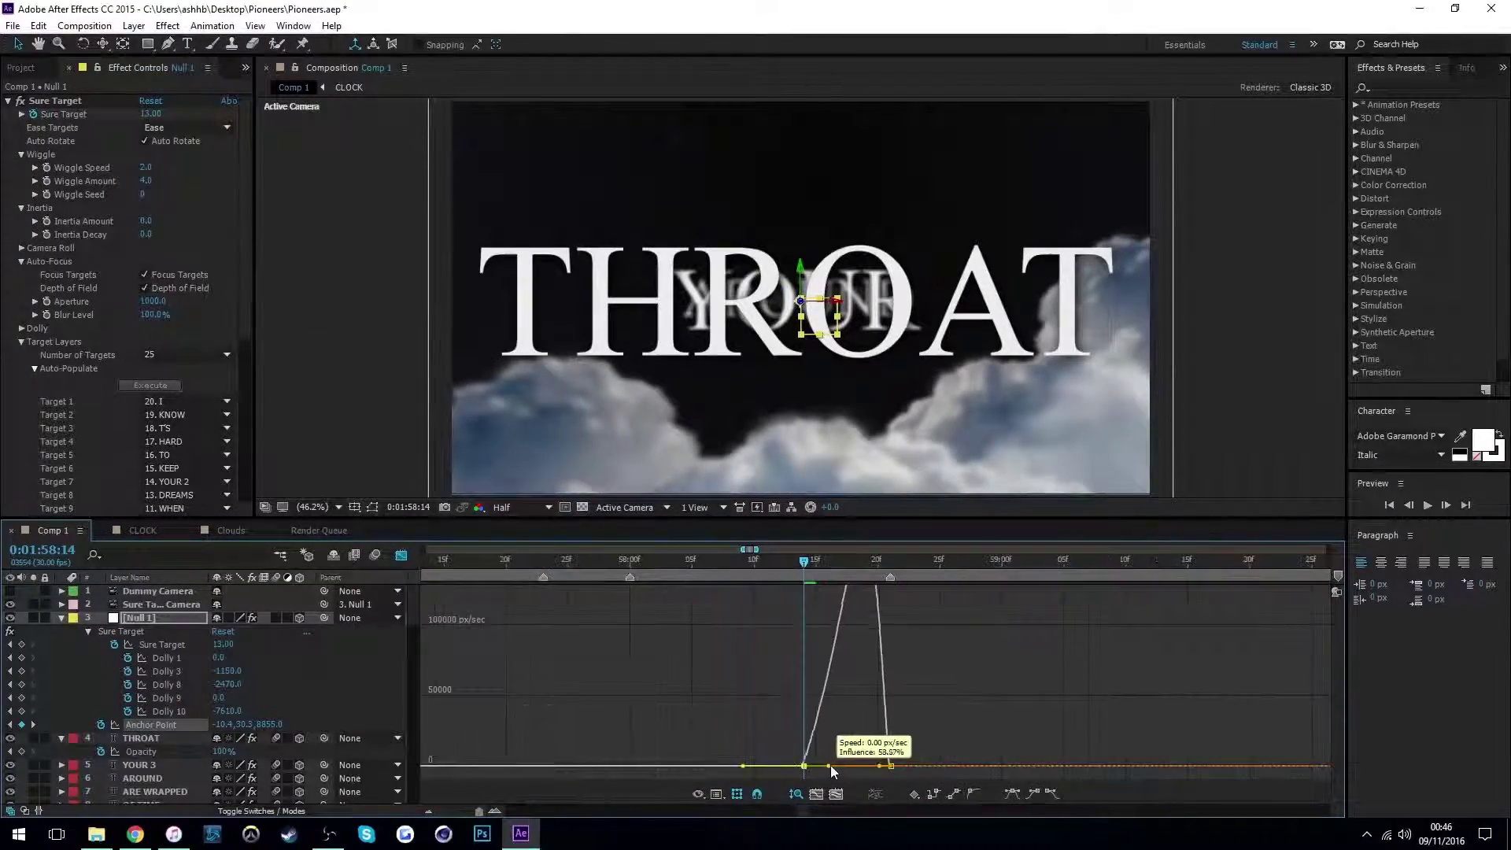
key(minus)
click(509, 561)
click(564, 557)
key(equal)
drag(646, 761, 697, 763)
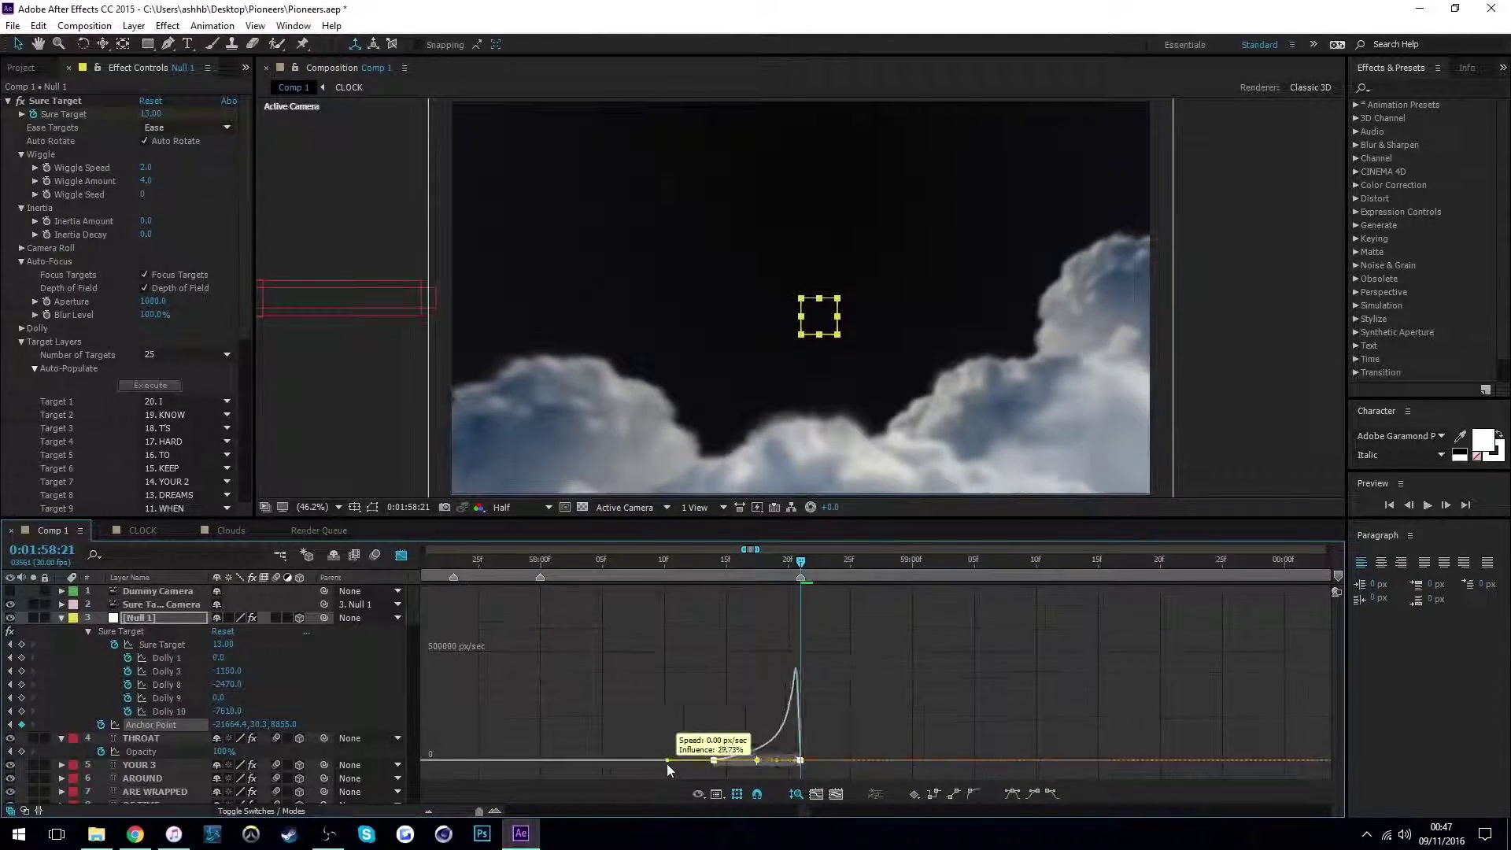
Apply Easy Ease to the anchor keyframes and drag the influence handles into a steep speed peak
right_click(758, 768)
click(768, 715)
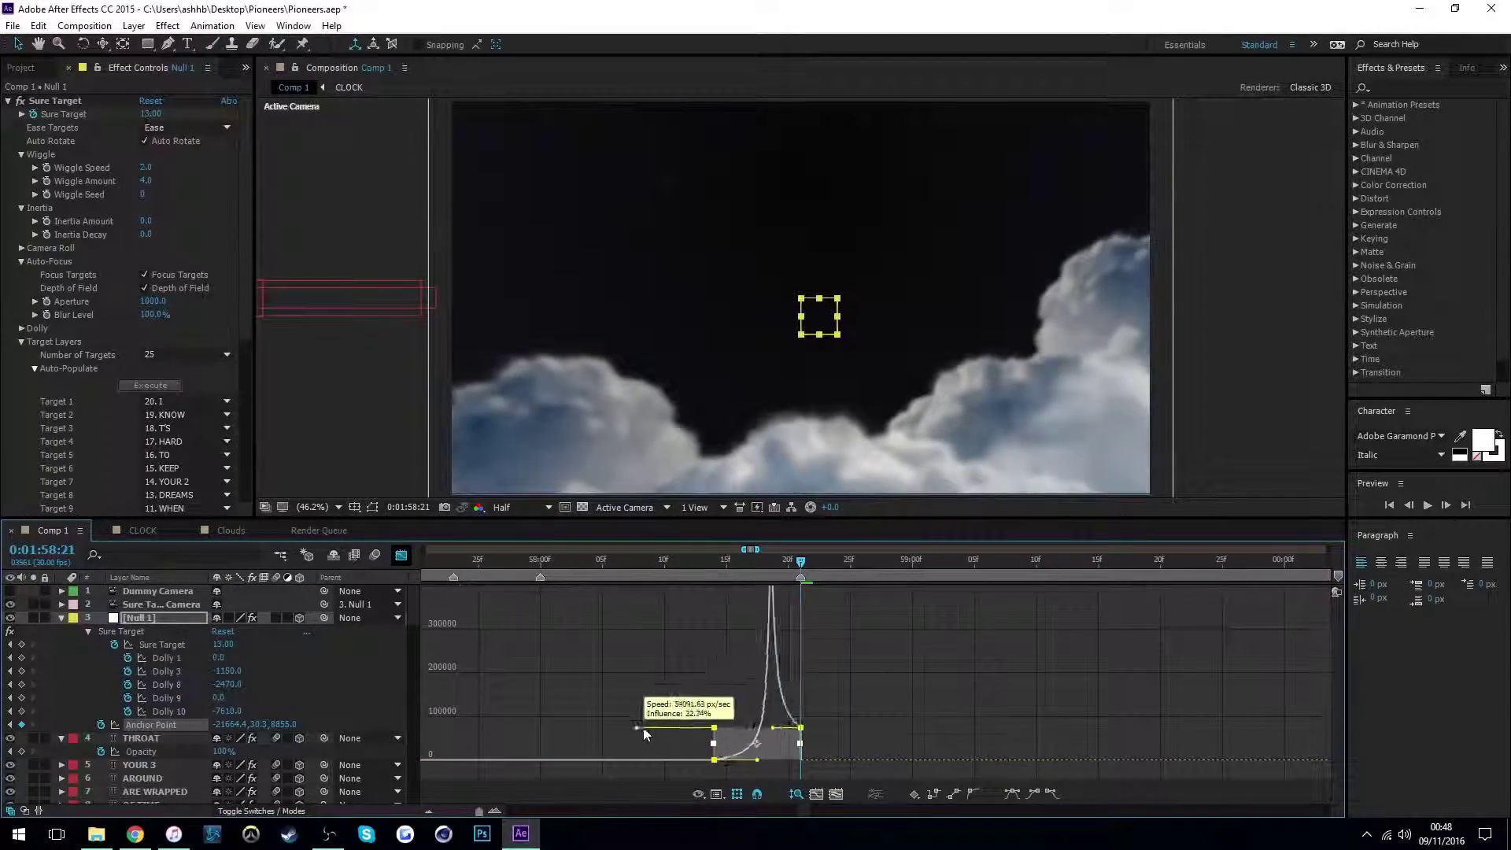
drag(714, 748, 565, 753)
click(503, 561)
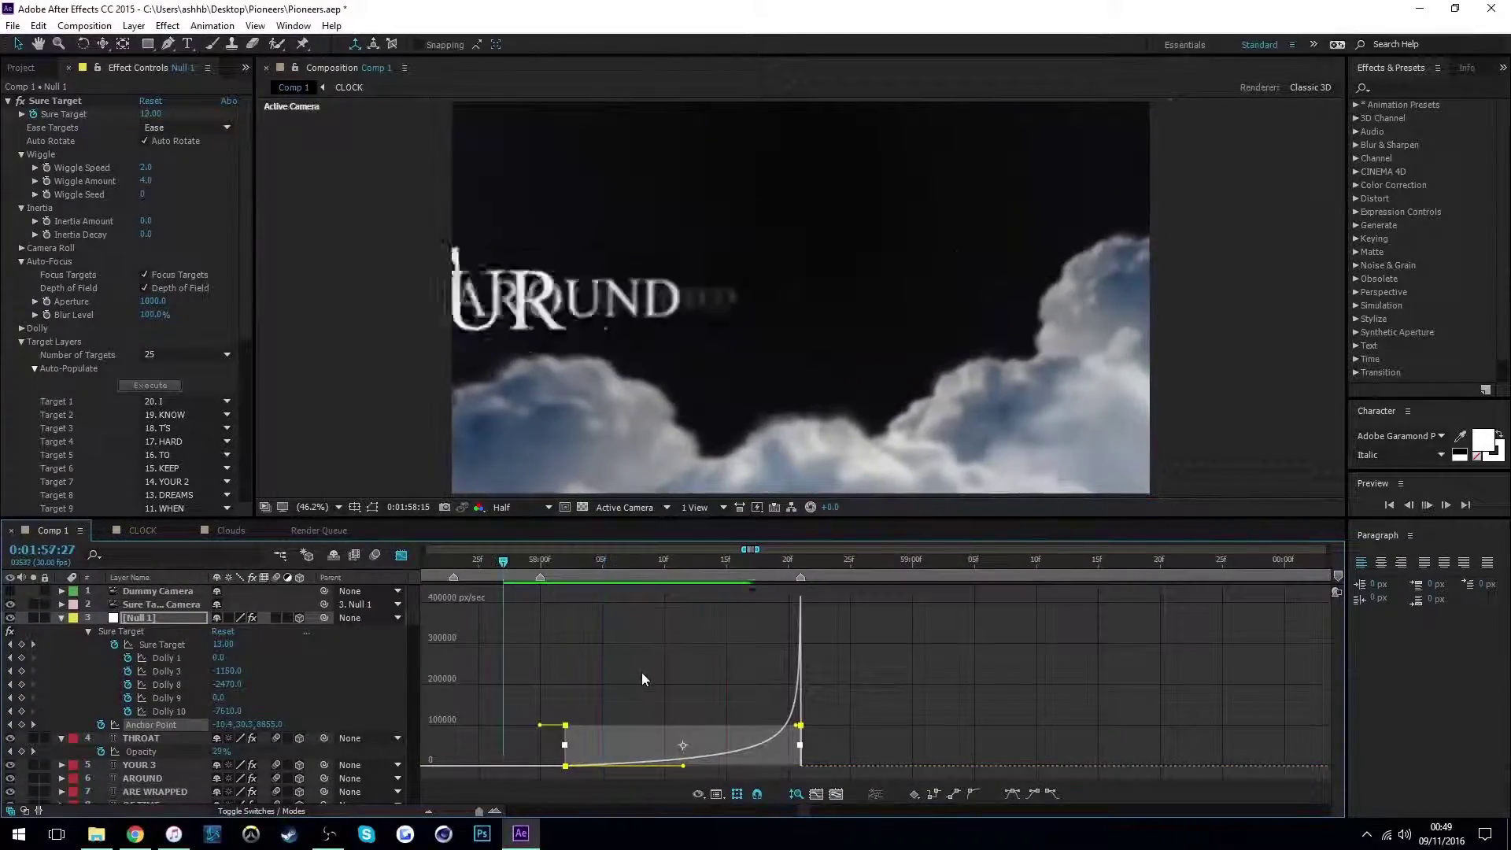
drag(676, 758, 684, 766)
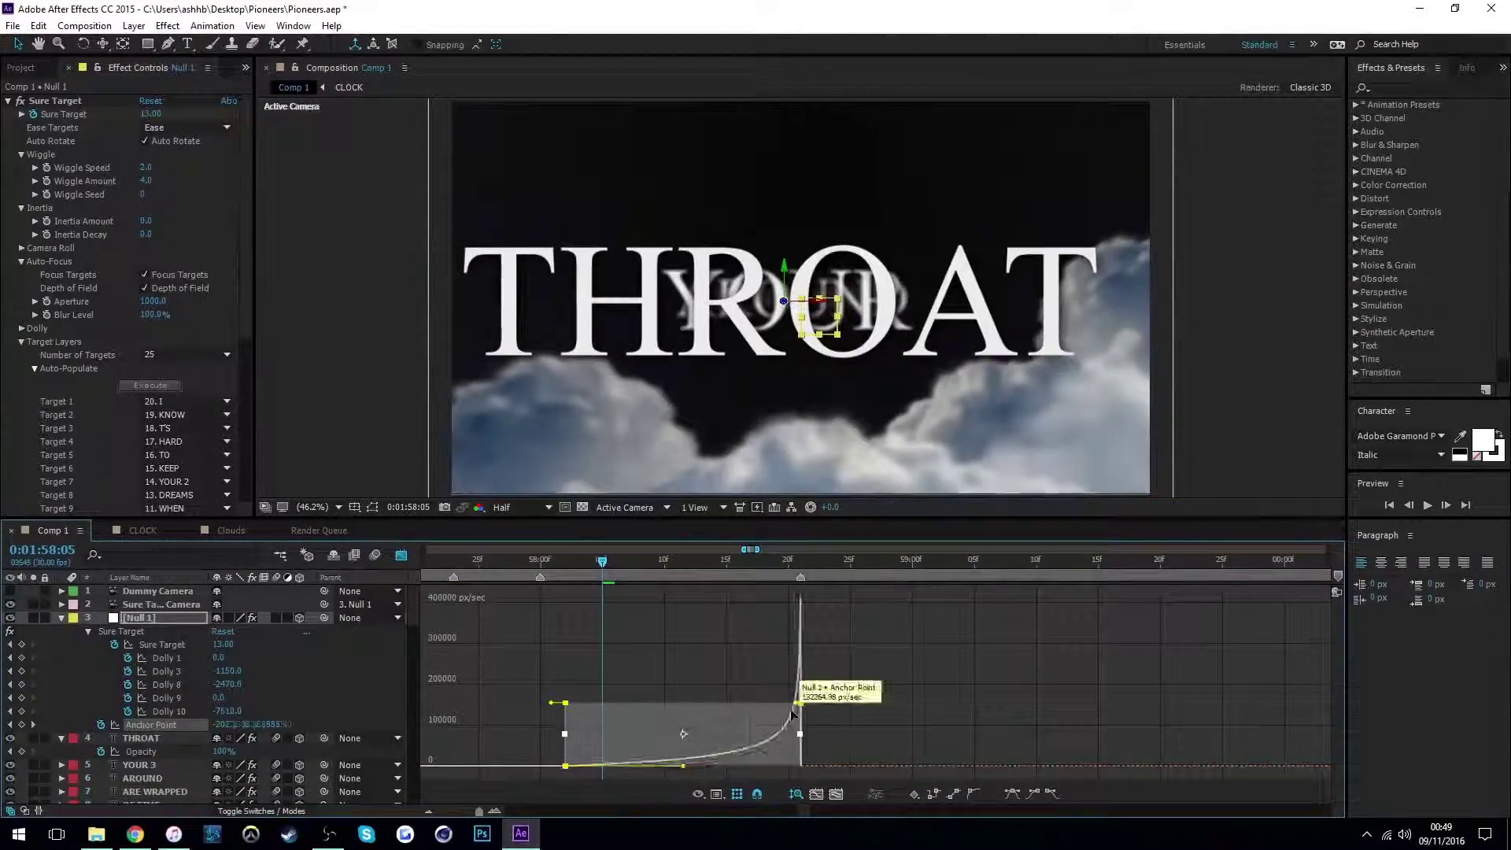
click(801, 560)
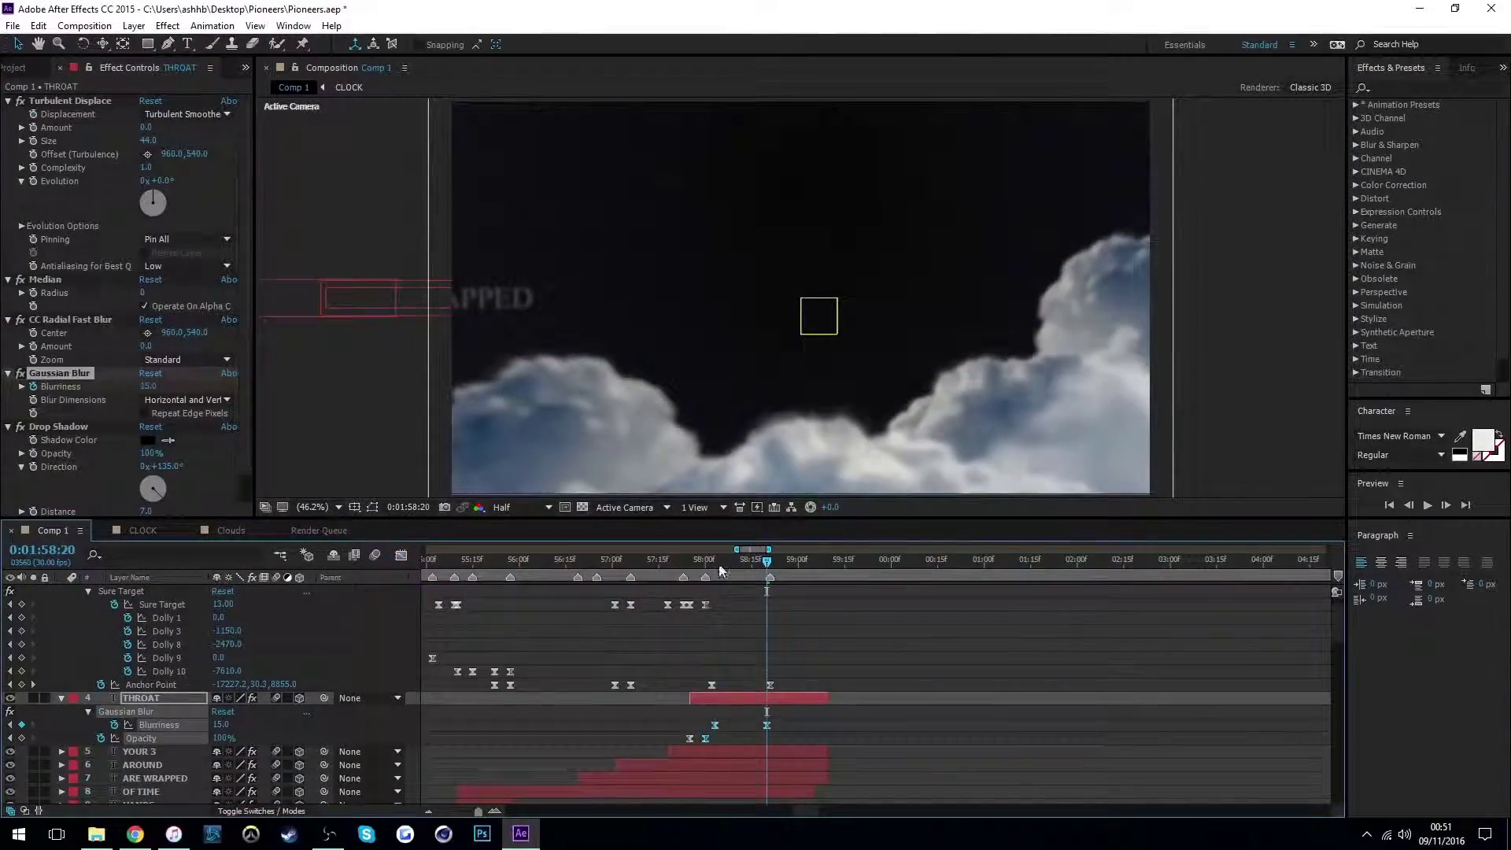
In the Clouds comp, keyframe Camera 1's Position Z to -1033.7 at 1:59:01
drag(146, 346, 178, 349)
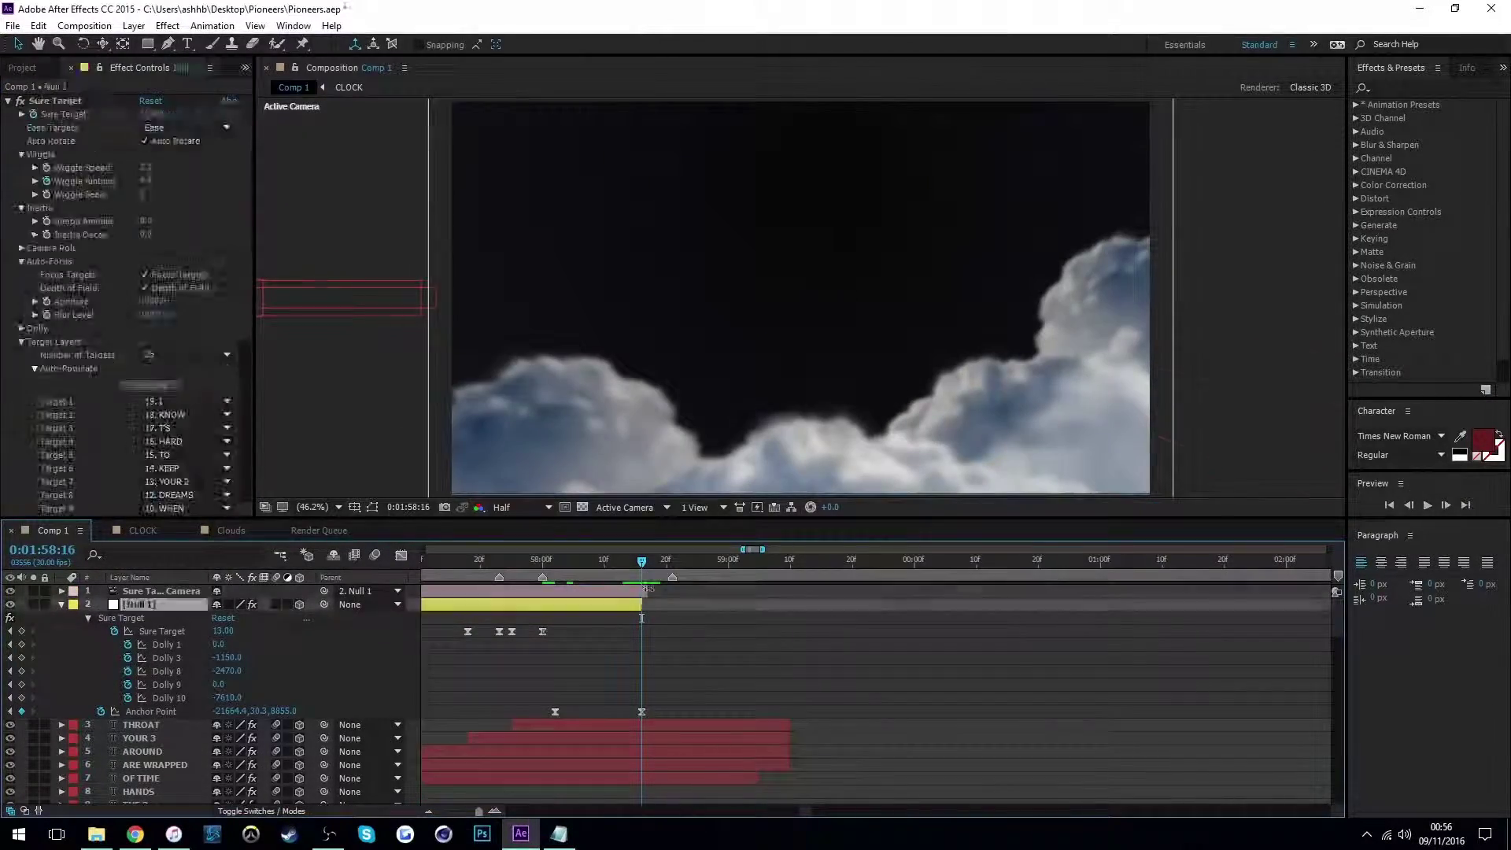
click(244, 530)
click(142, 591)
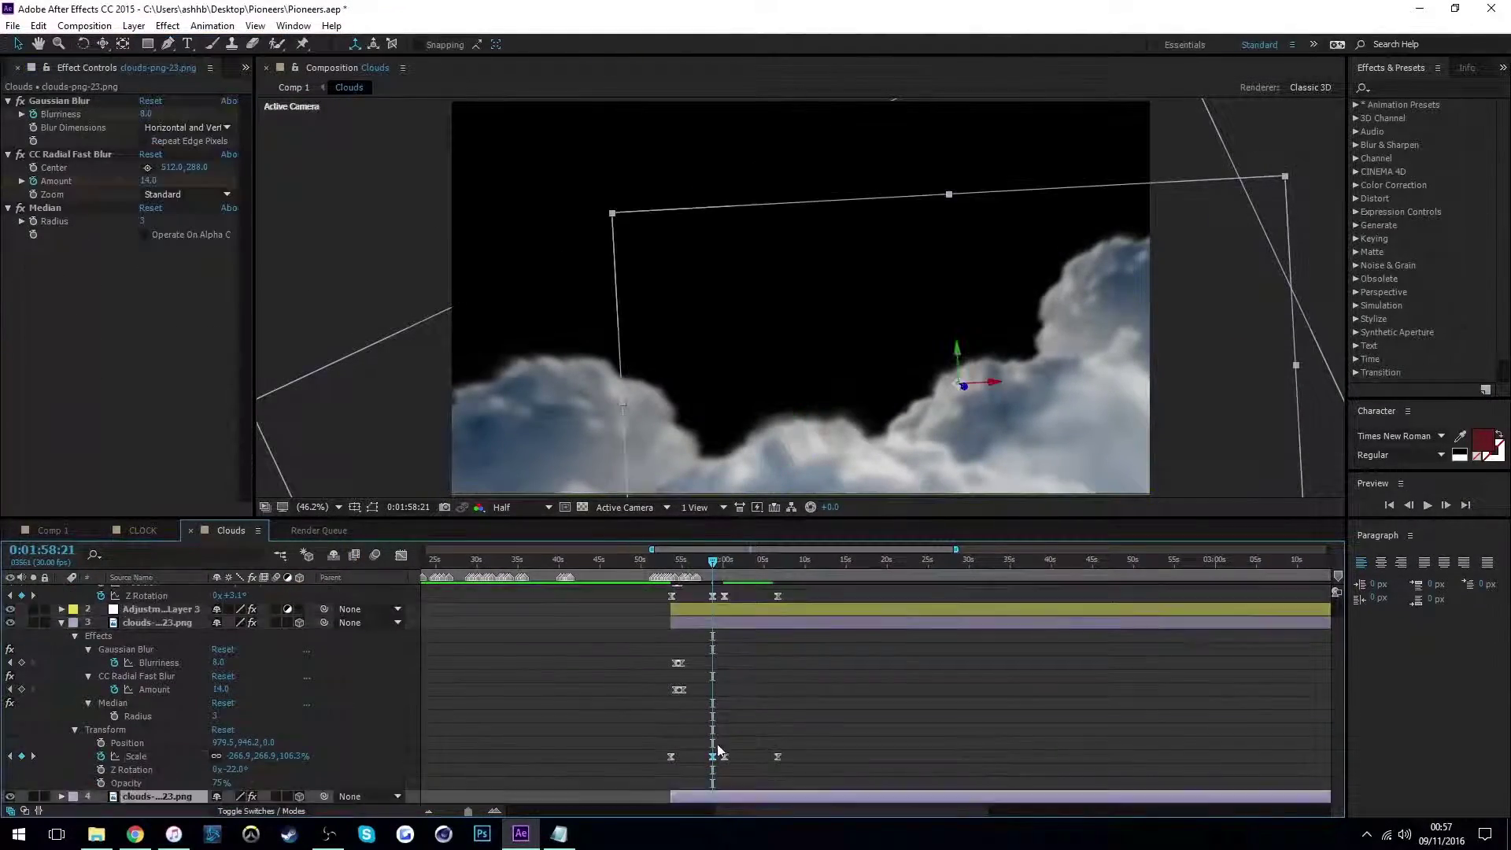
click(674, 579)
drag(674, 579, 715, 578)
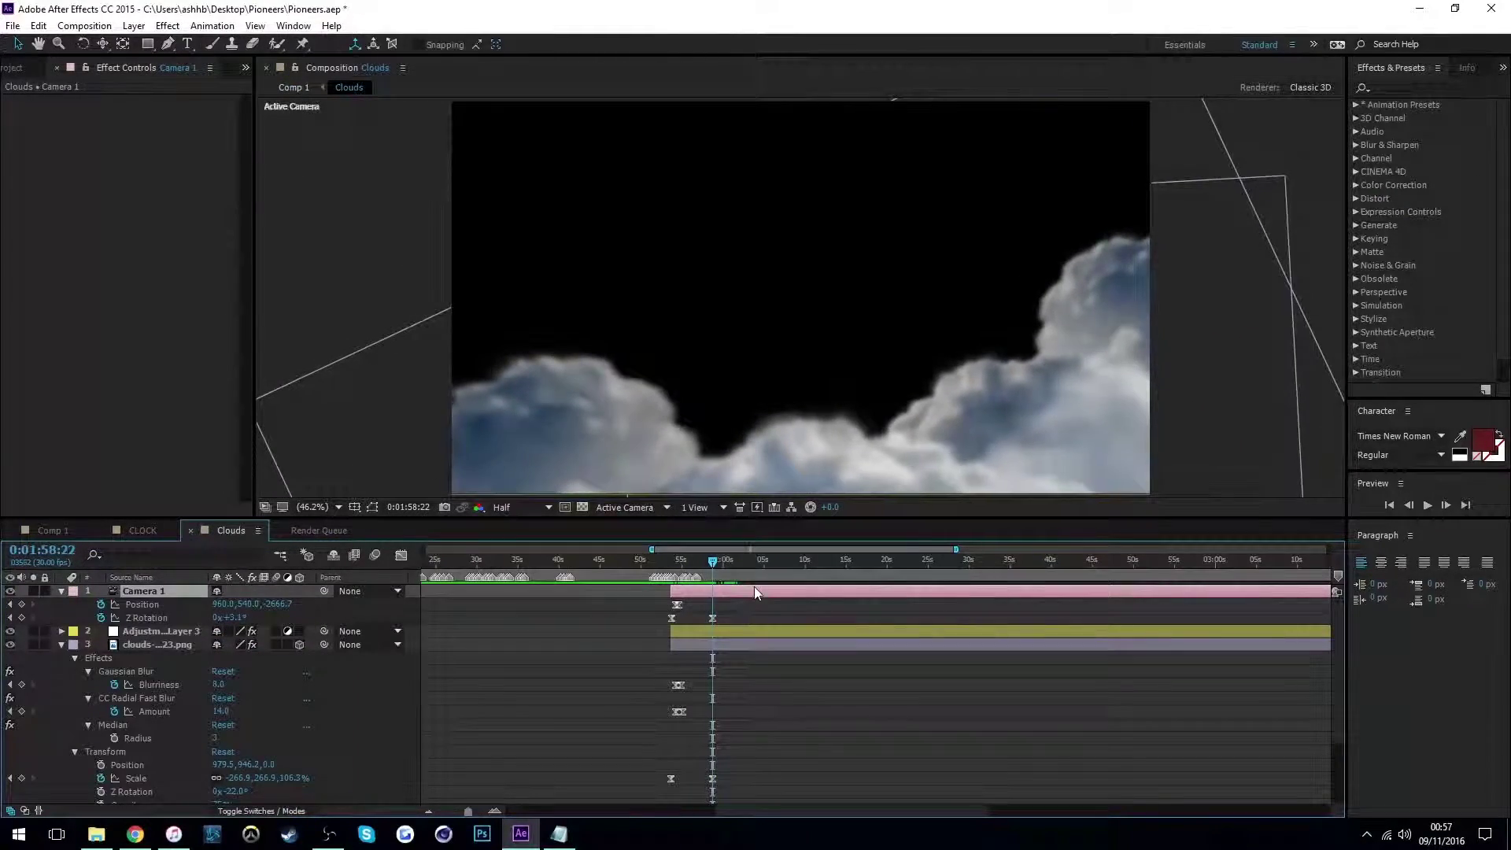
drag(275, 605, 238, 618)
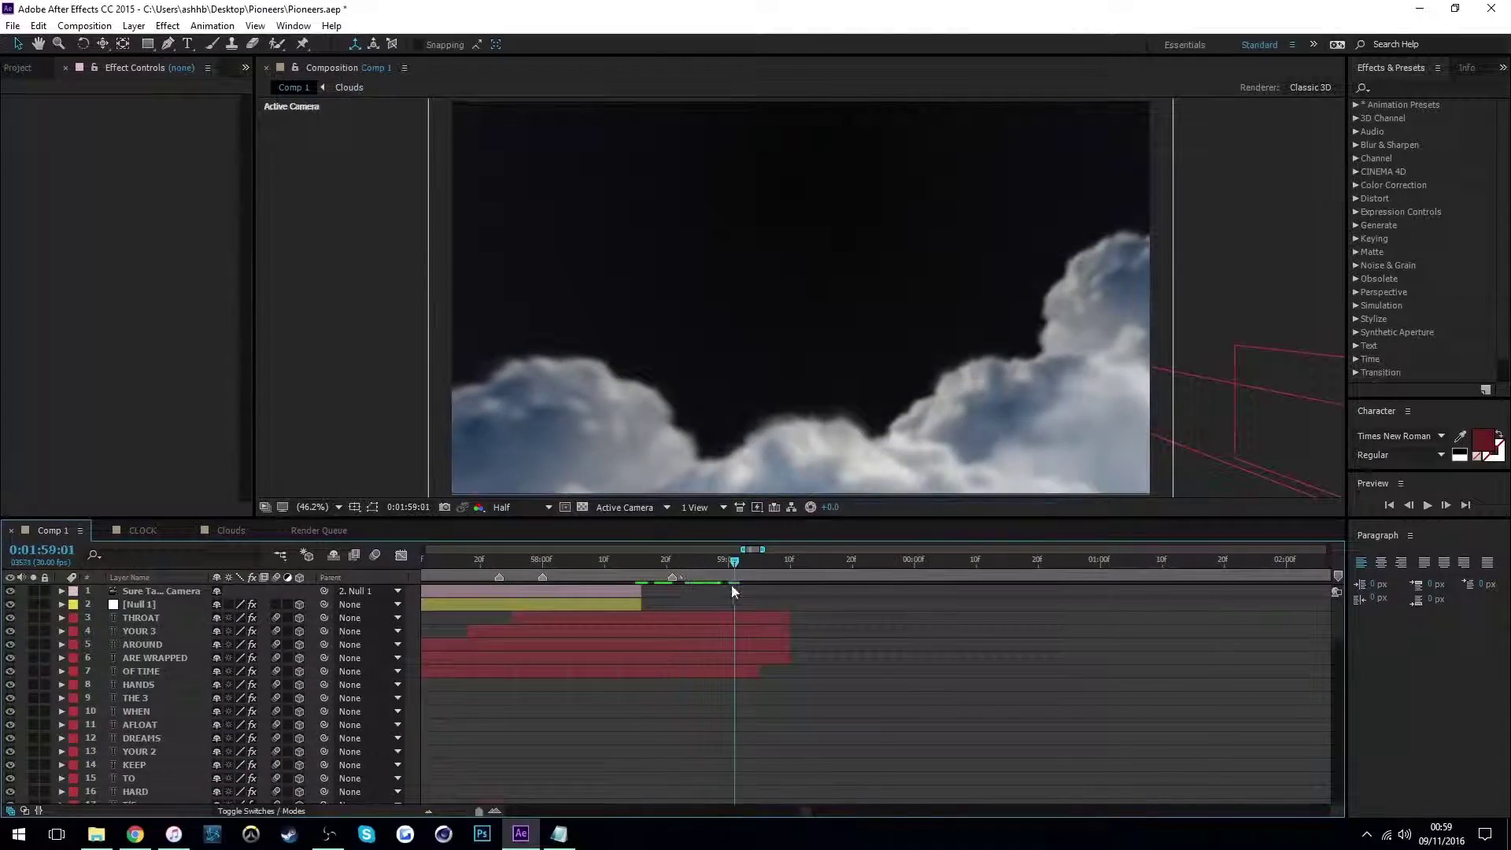
Preview the word sequence and shift the YOU and HOLD layers to later start times
click(485, 808)
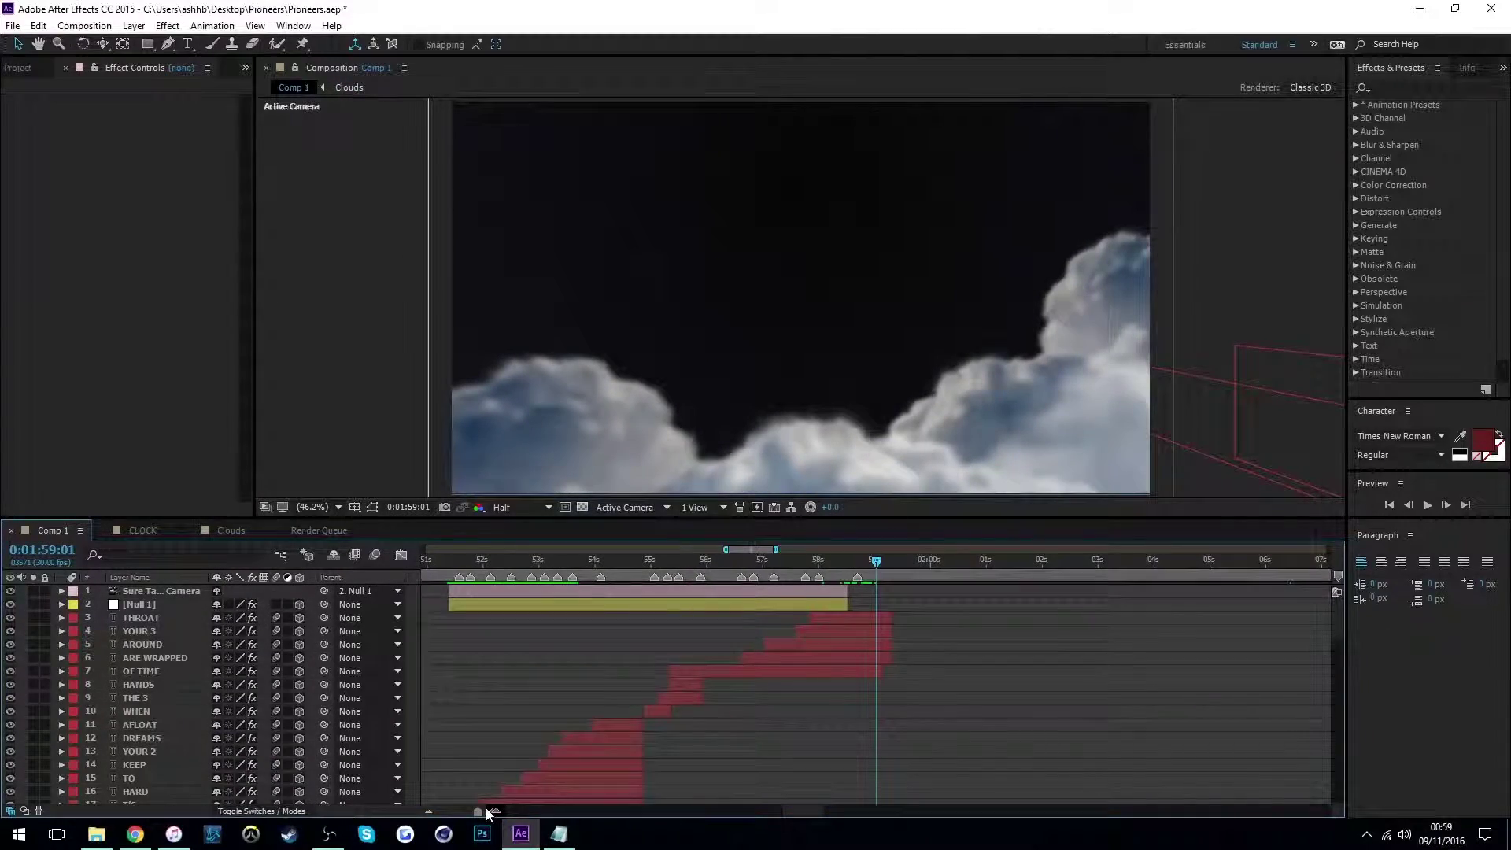
key(space)
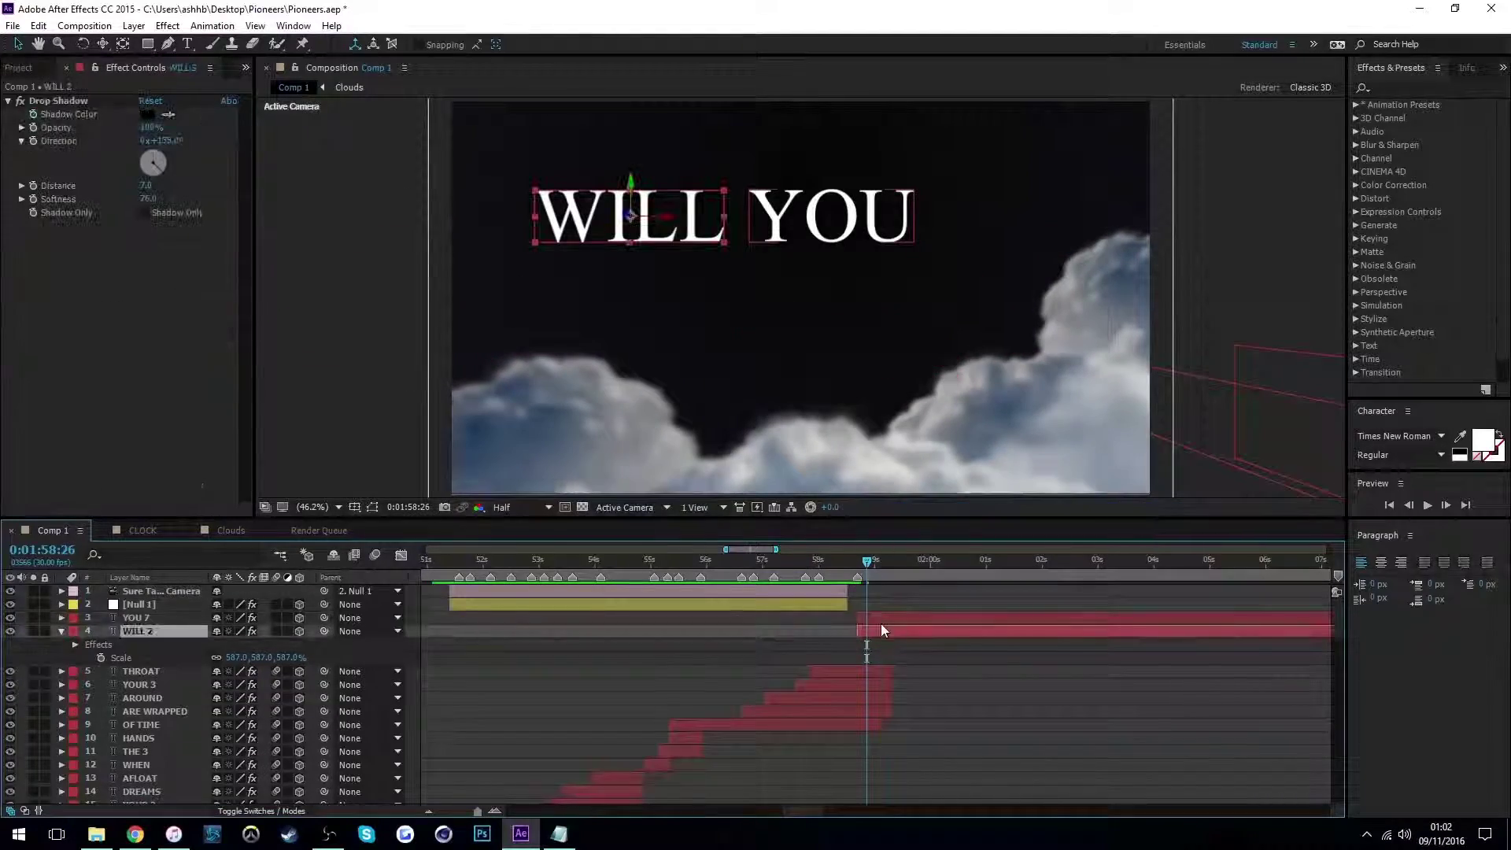
drag(1023, 618, 885, 618)
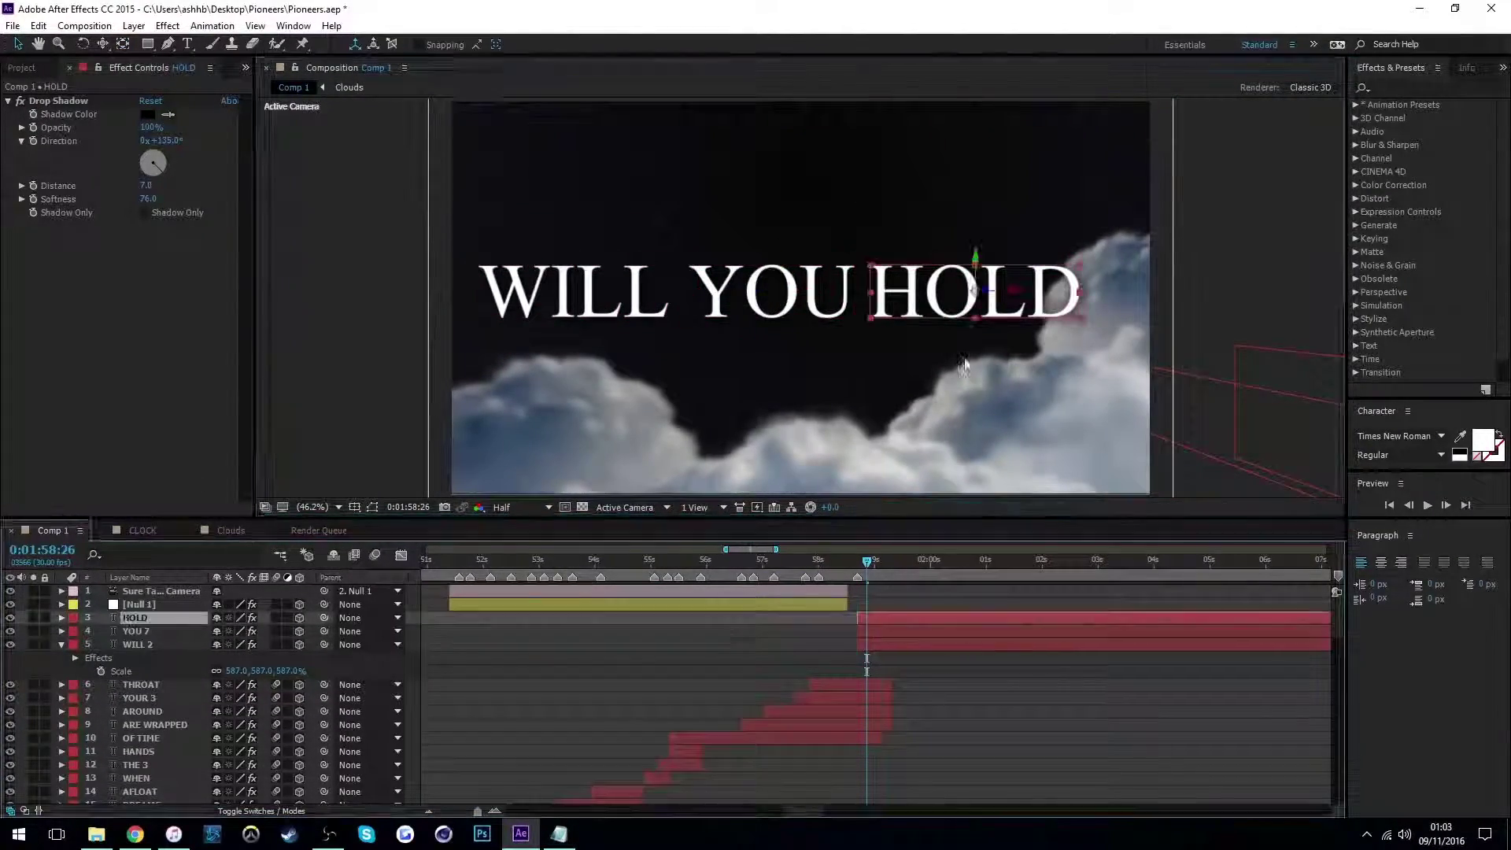
drag(859, 631, 870, 649)
Paste a bounce expression onto WILL's Position and reveal Opacity keyframes for YOU and HOLD
key(t)
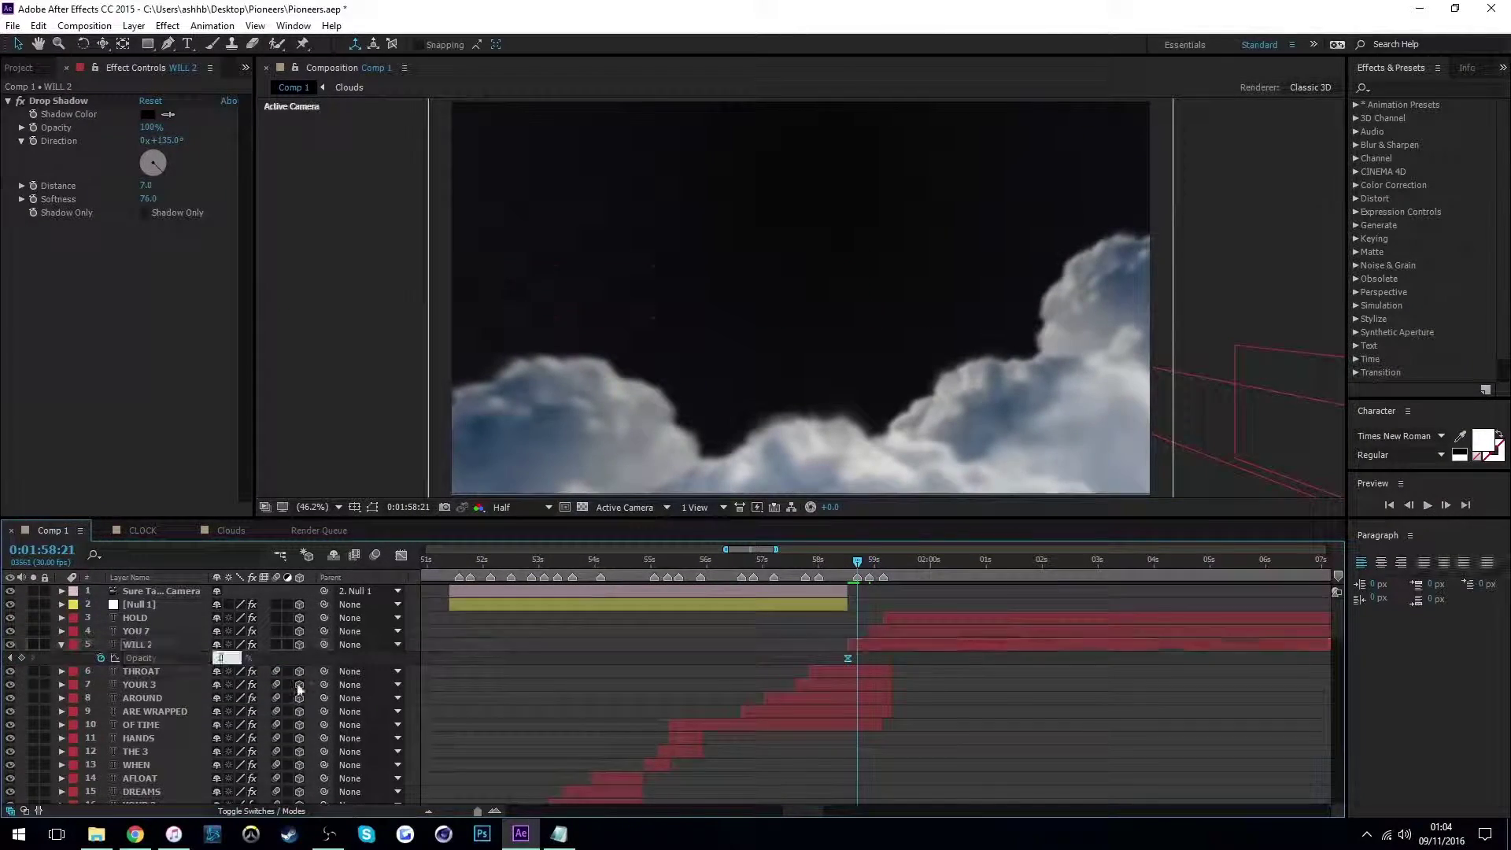
alt+click(101, 658)
key(ctrl+v)
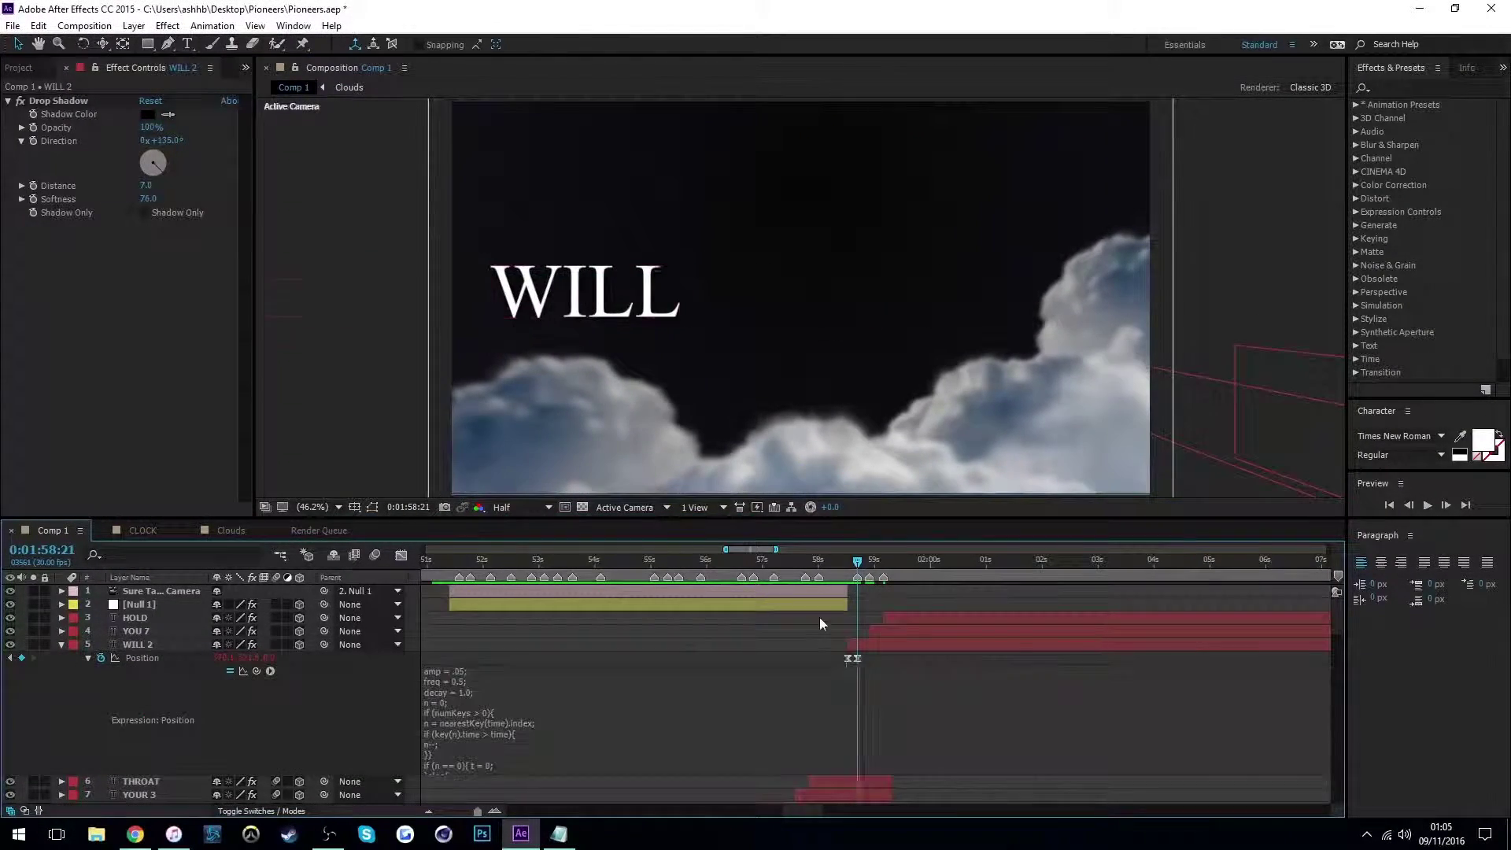
click(133, 632)
key(t)
click(134, 618)
key(t)
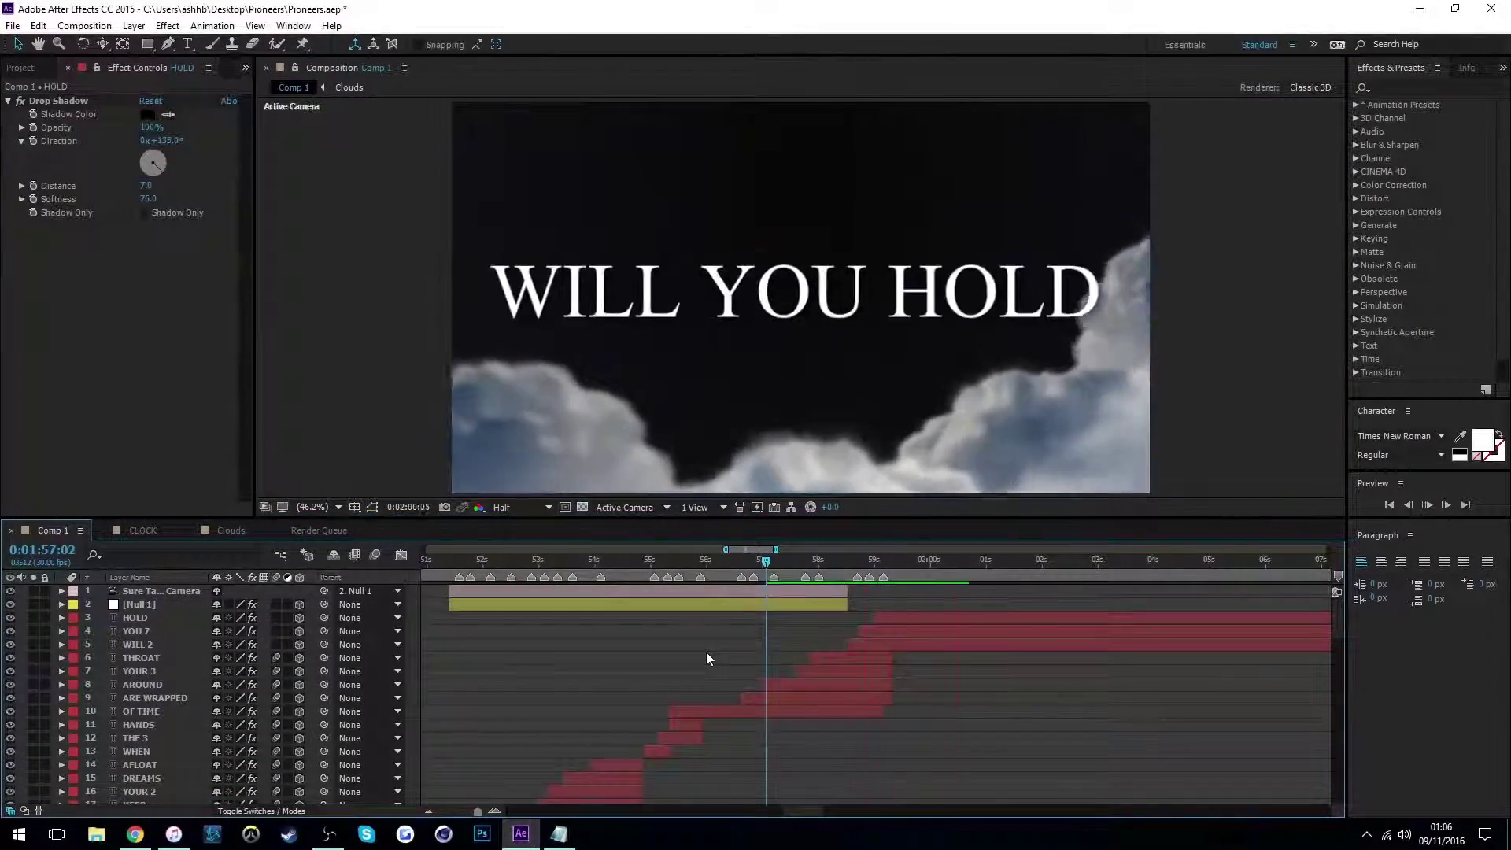
mouse_move(881, 569)
mouse_down()
mouse_move(765, 569)
mouse_move(825, 561)
mouse_up()
Duplicate the THROAT layer, rename it THROAT BG, and preview its animated properties
click(842, 698)
click(826, 614)
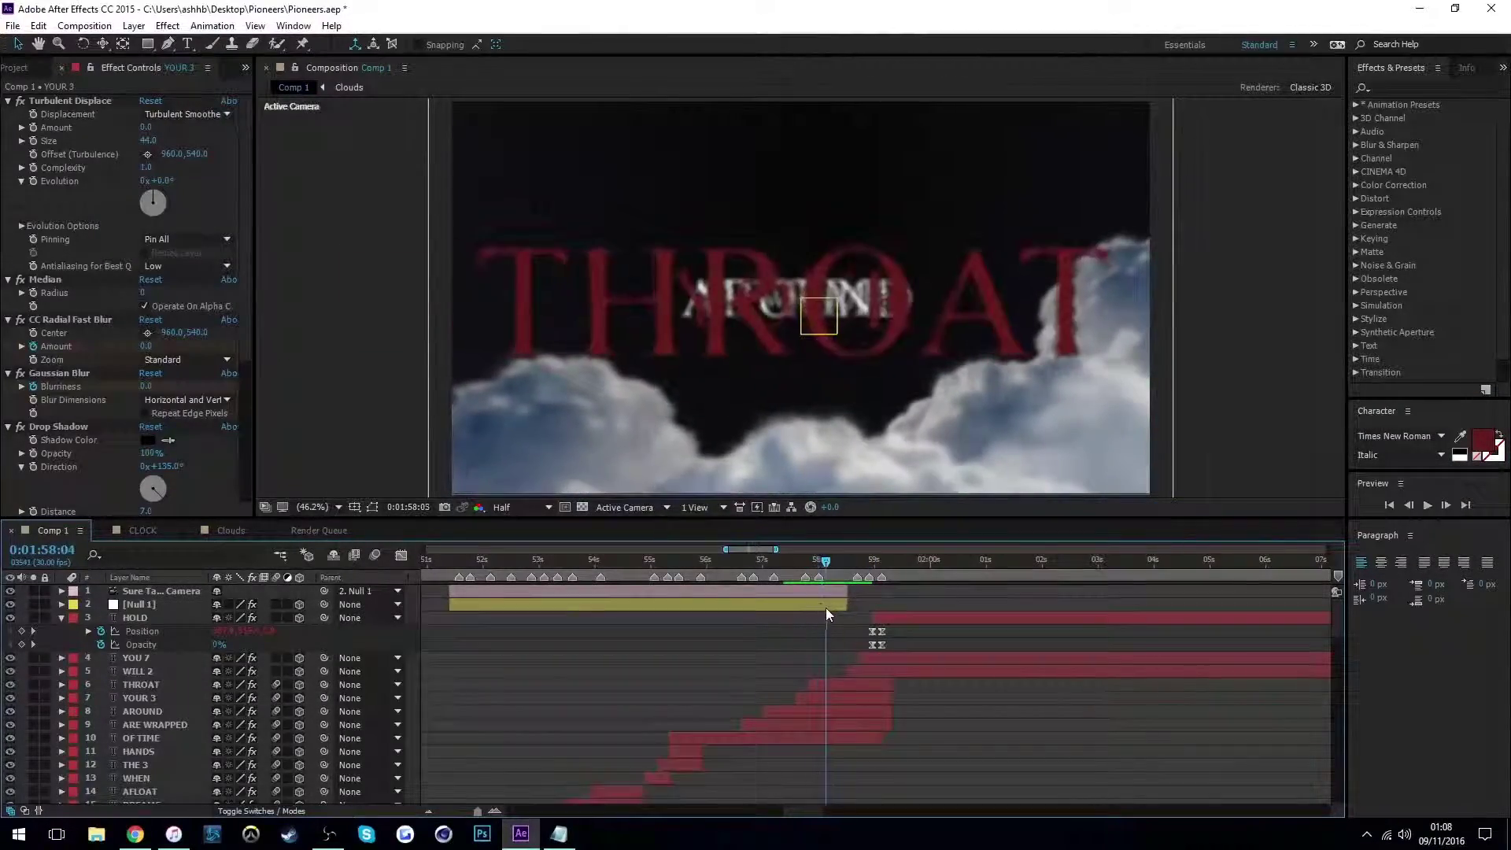
click(819, 685)
key(ctrl+d)
text(s)
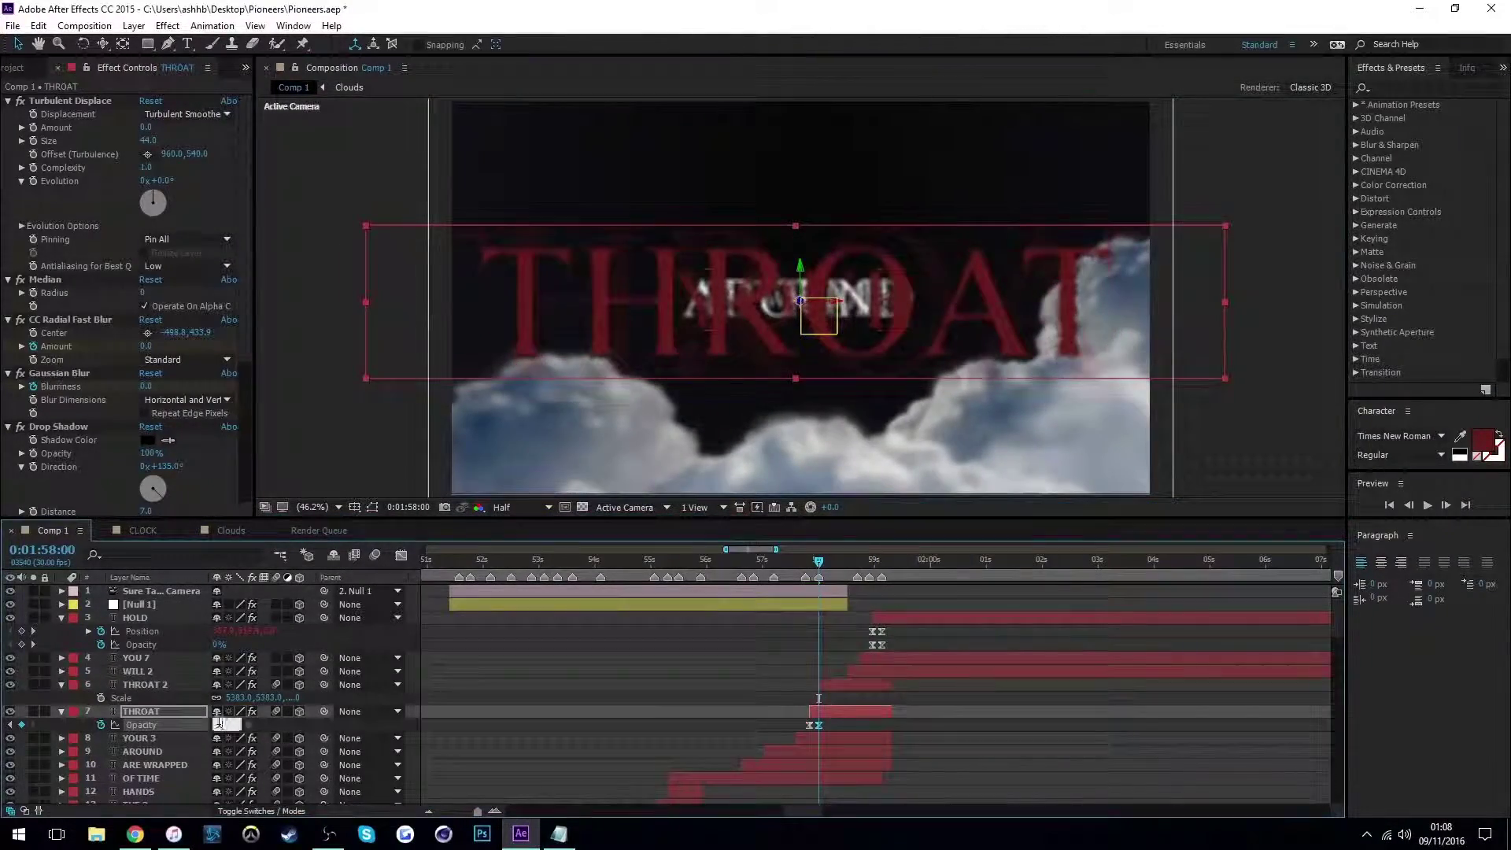
text(THROA)
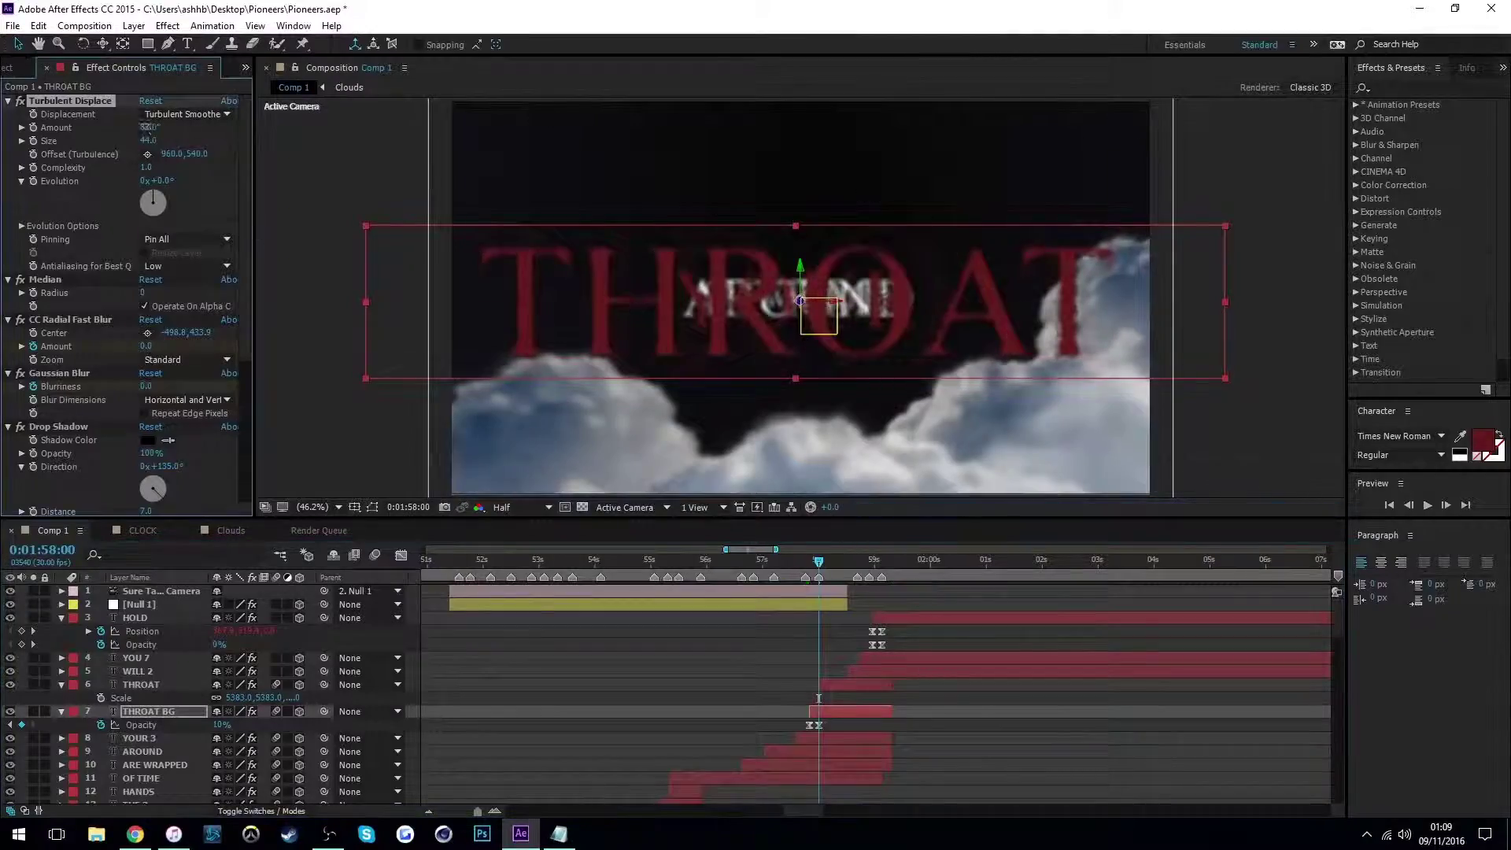
key(space)
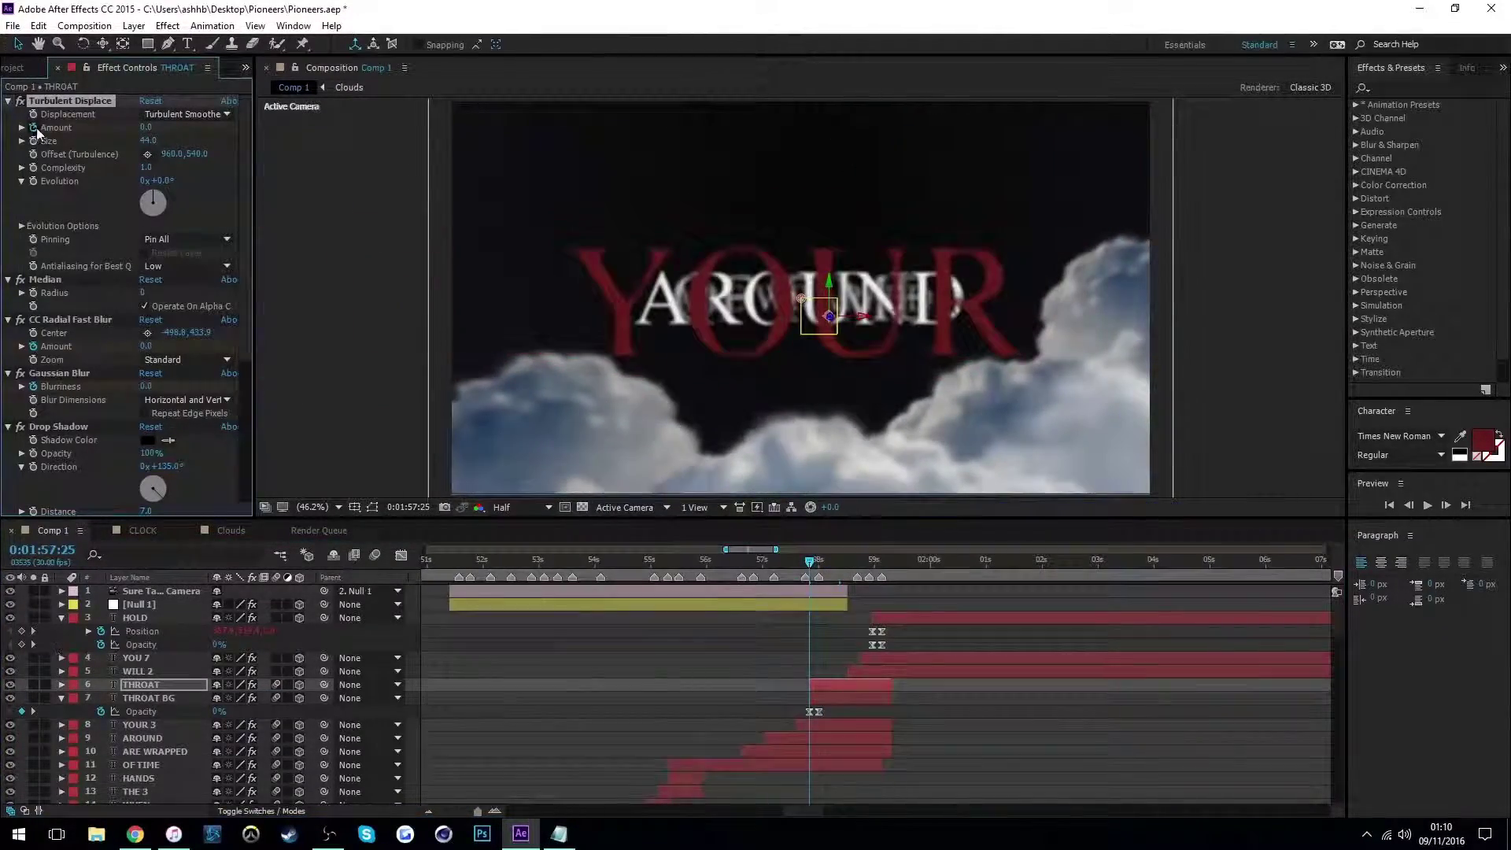
key(u)
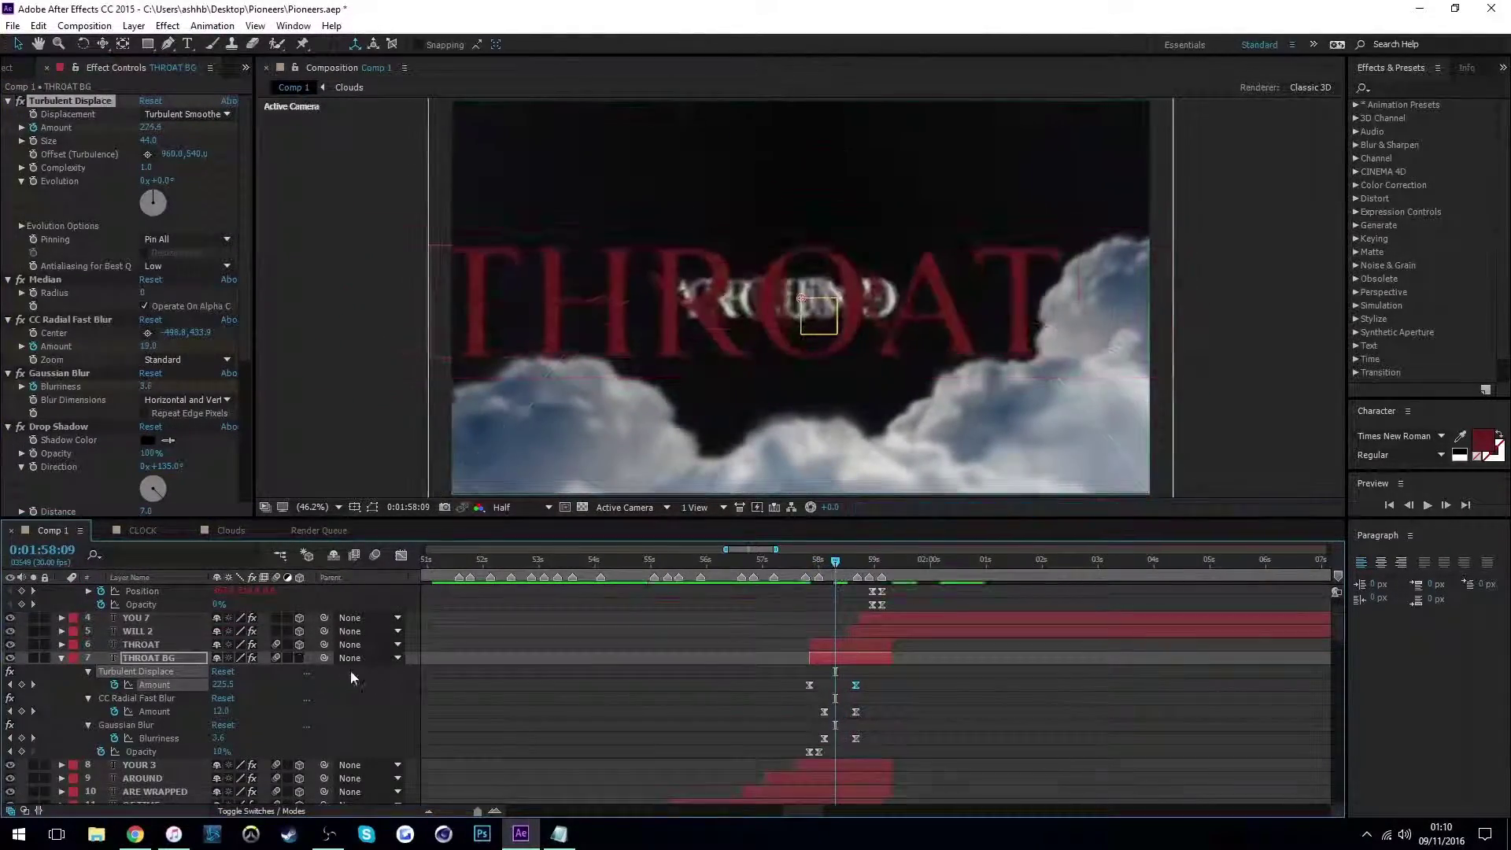
Try applying Glow to THROAT BG, then undo it and preview the animation
click(1393, 88)
text(glow)
drag(1391, 179, 193, 421)
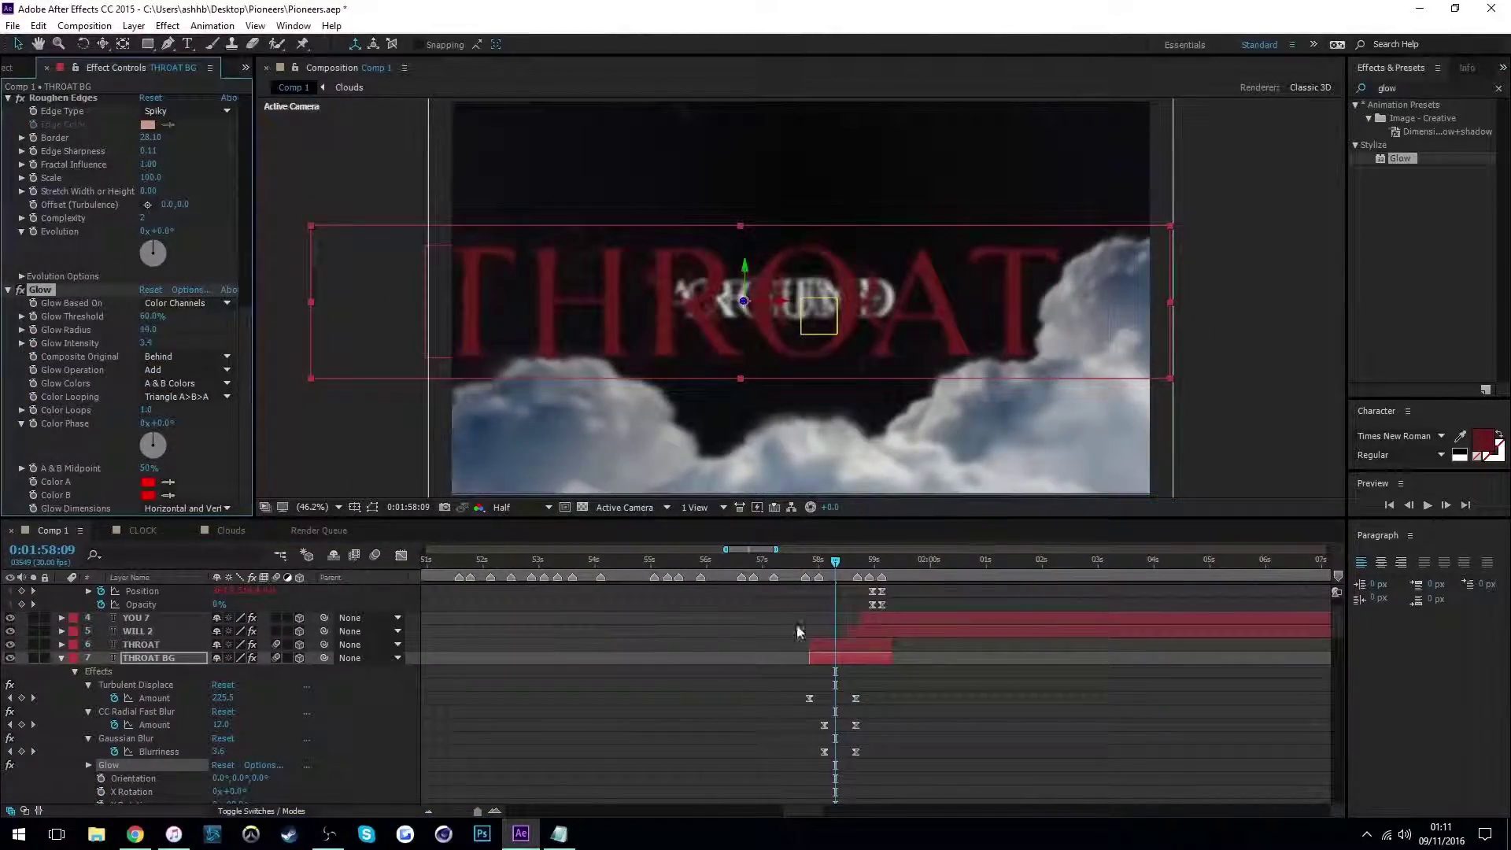
key(ctrl+z)
key(space)
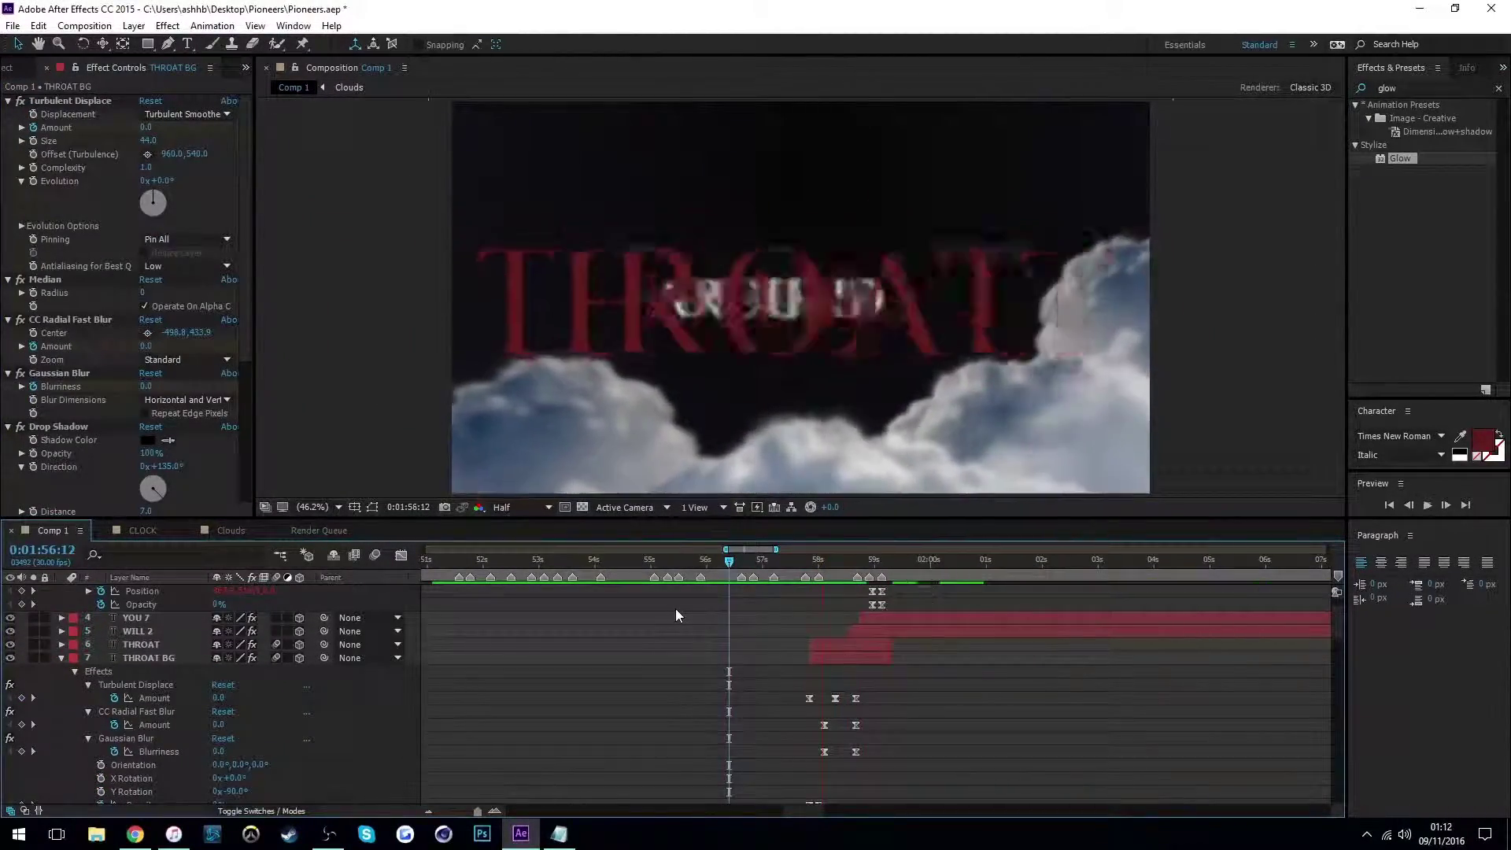
key(u)
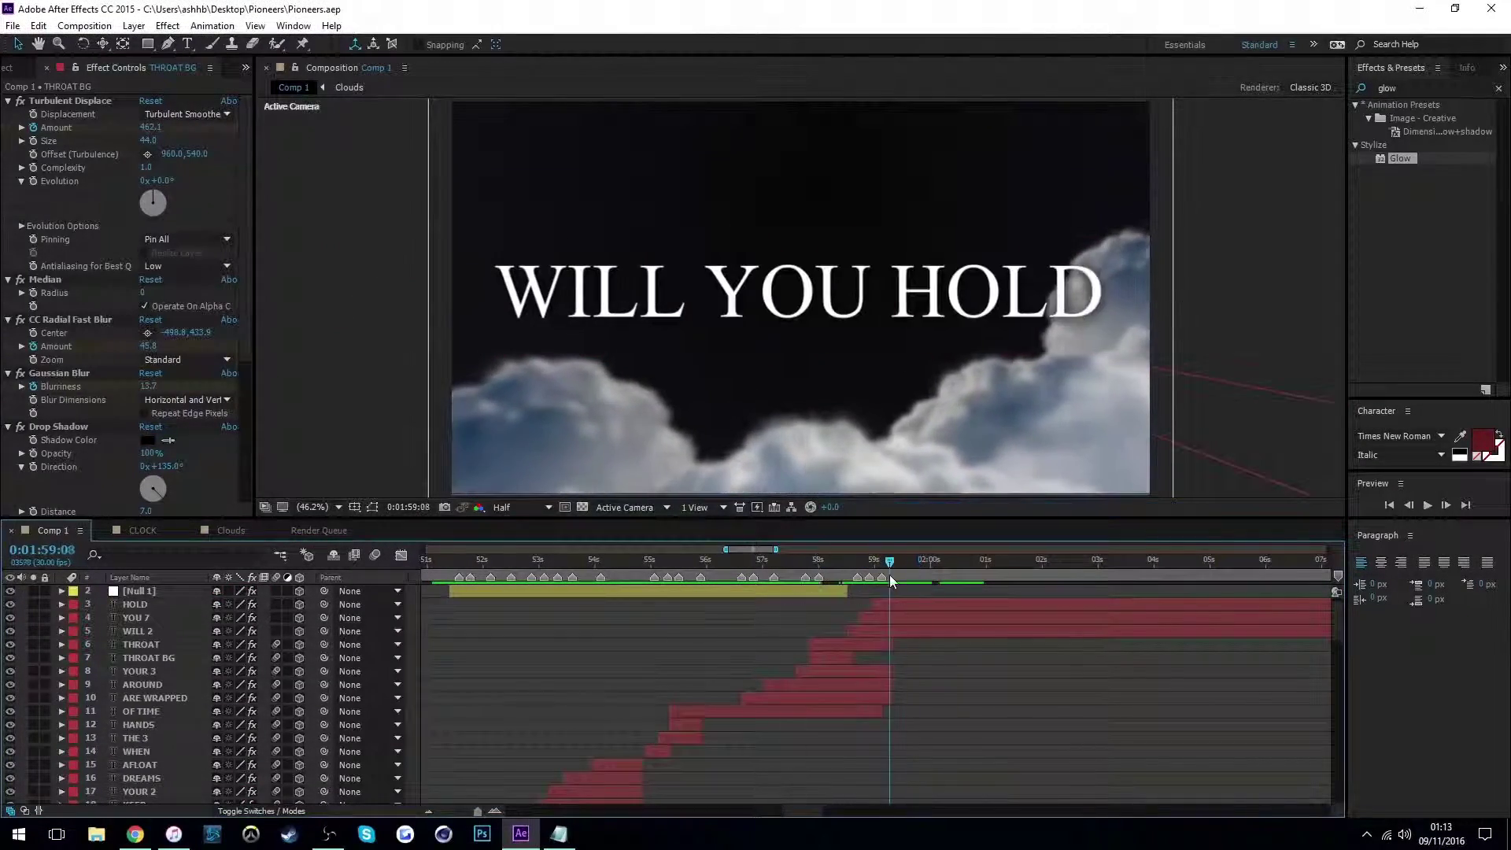
Duplicate a word layer to create YOUR and reveal its Position keyframes
key(ctrl+alt+v)
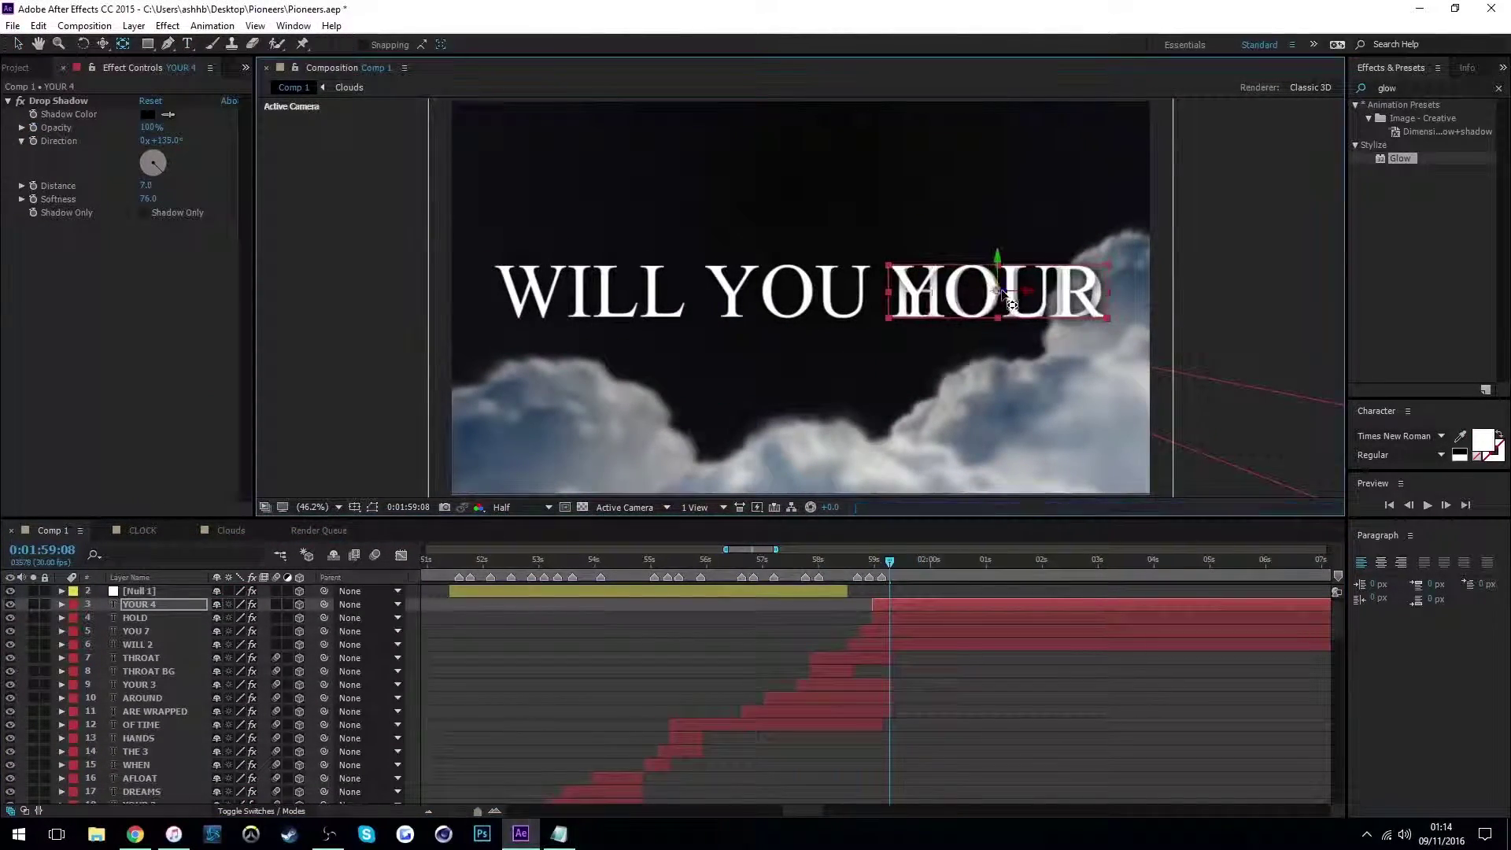
click(885, 559)
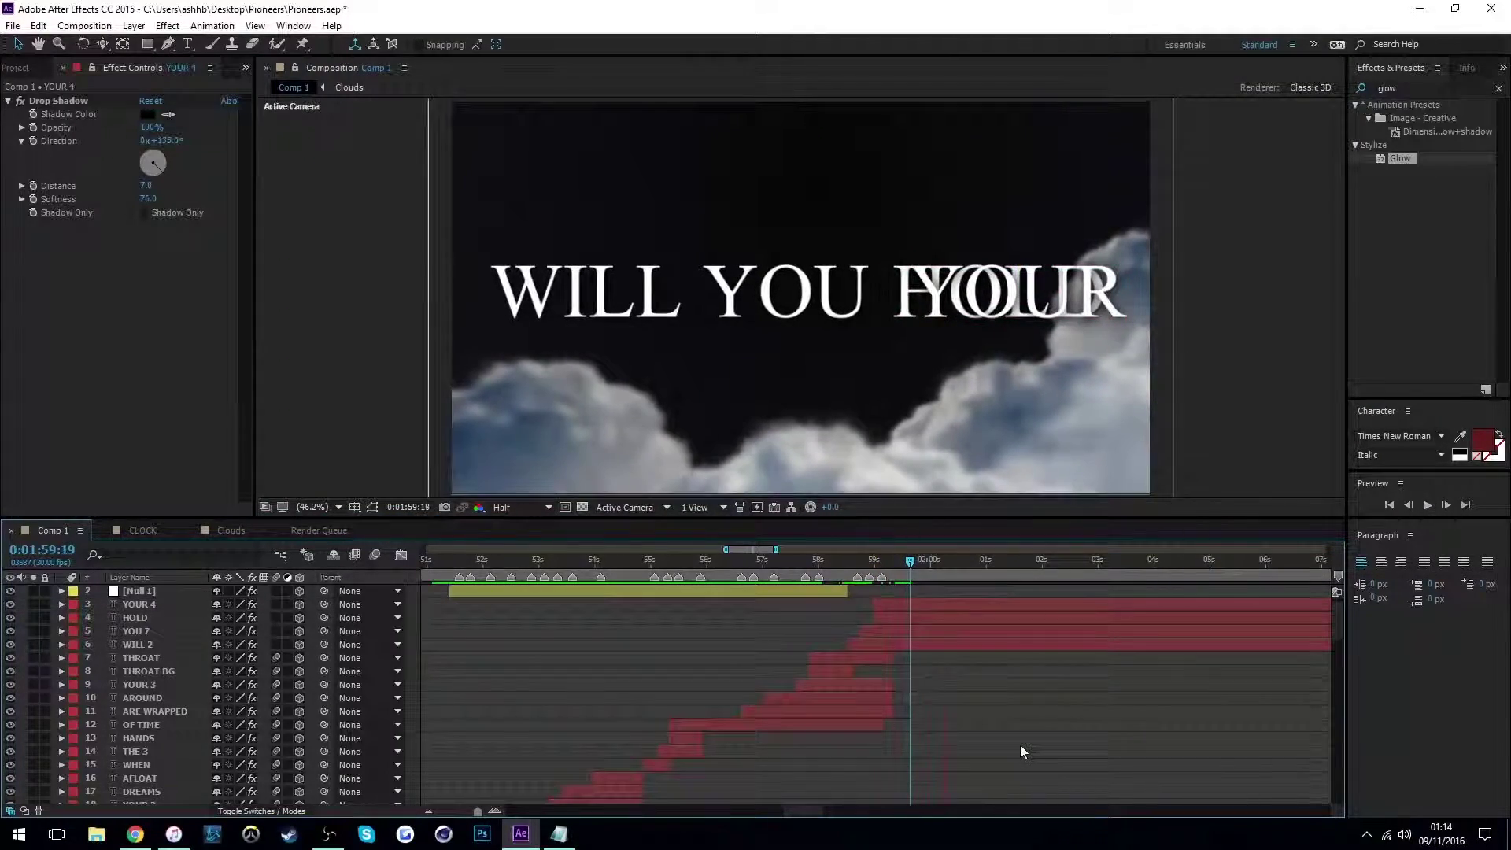
key(p)
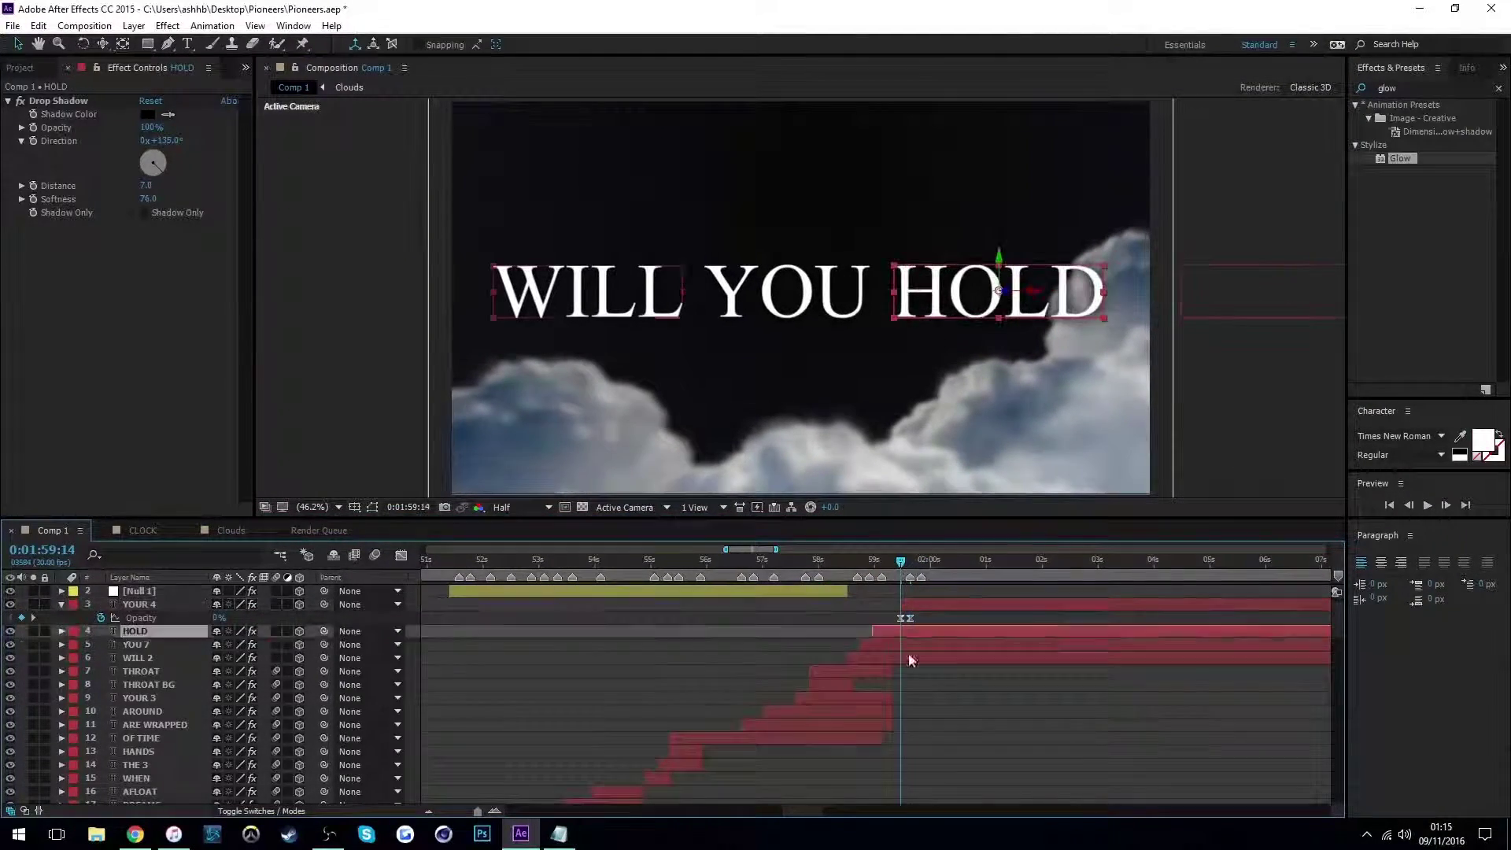
Duplicate a word layer for GROUND, show Opacity on HOLD, YOU and WILL, and preview
key(ctrl+alt+v)
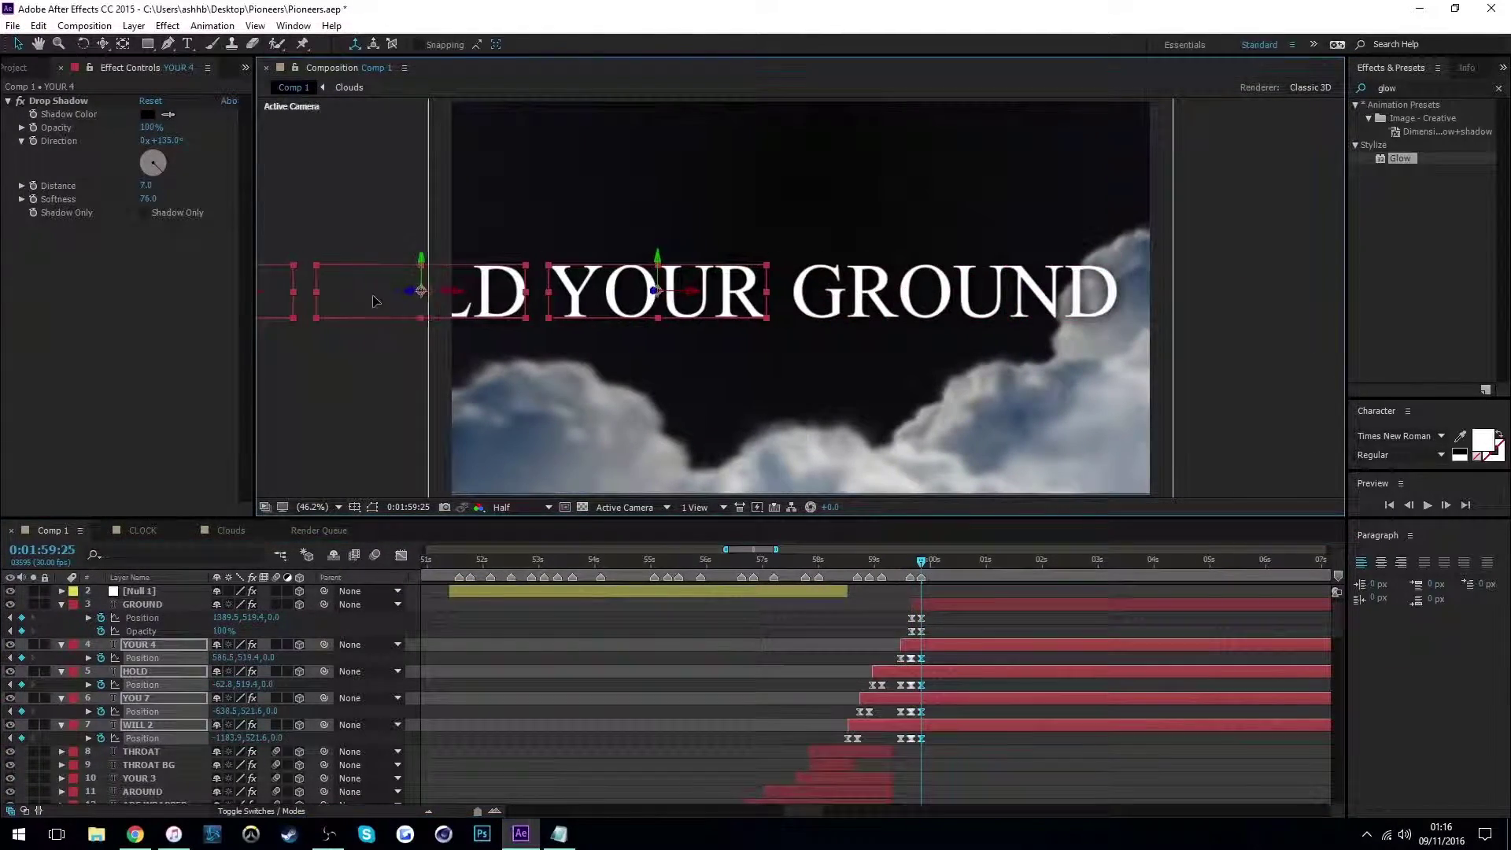
click(984, 604)
click(953, 571)
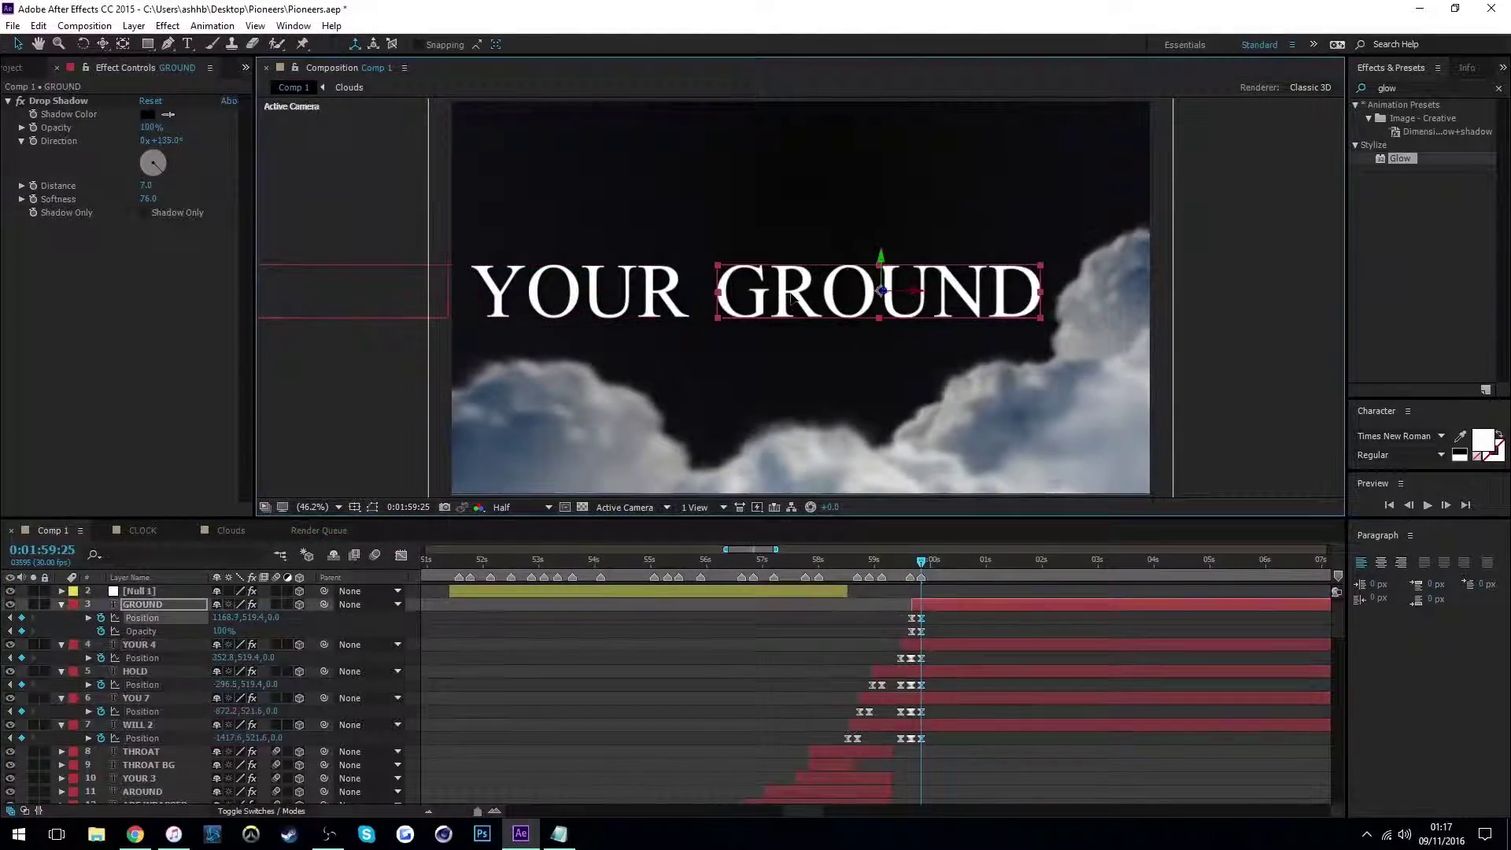
key(j)
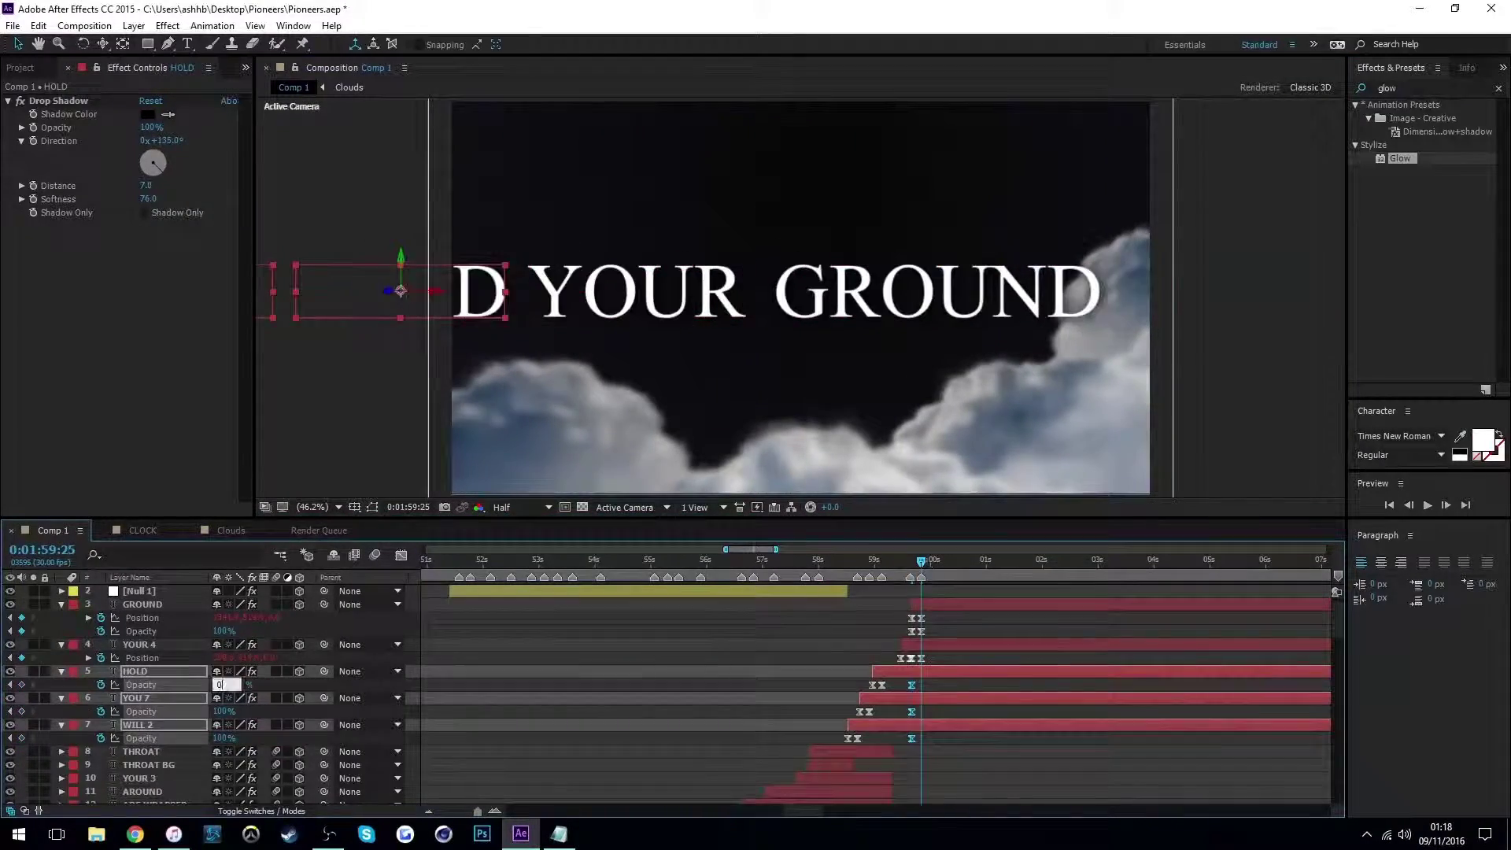
key(t)
key(space)
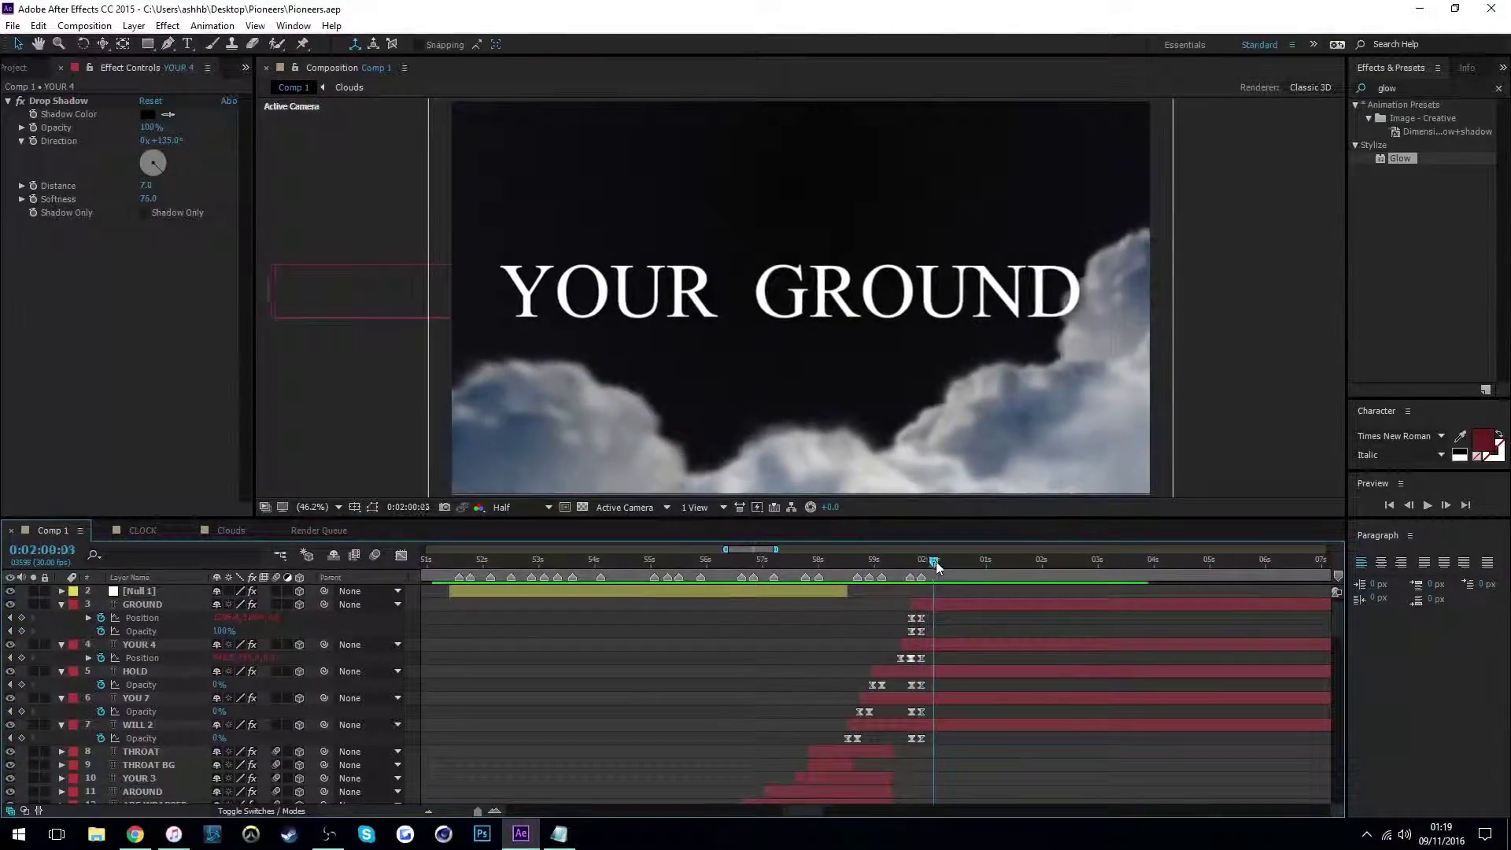
key(space)
key(space)
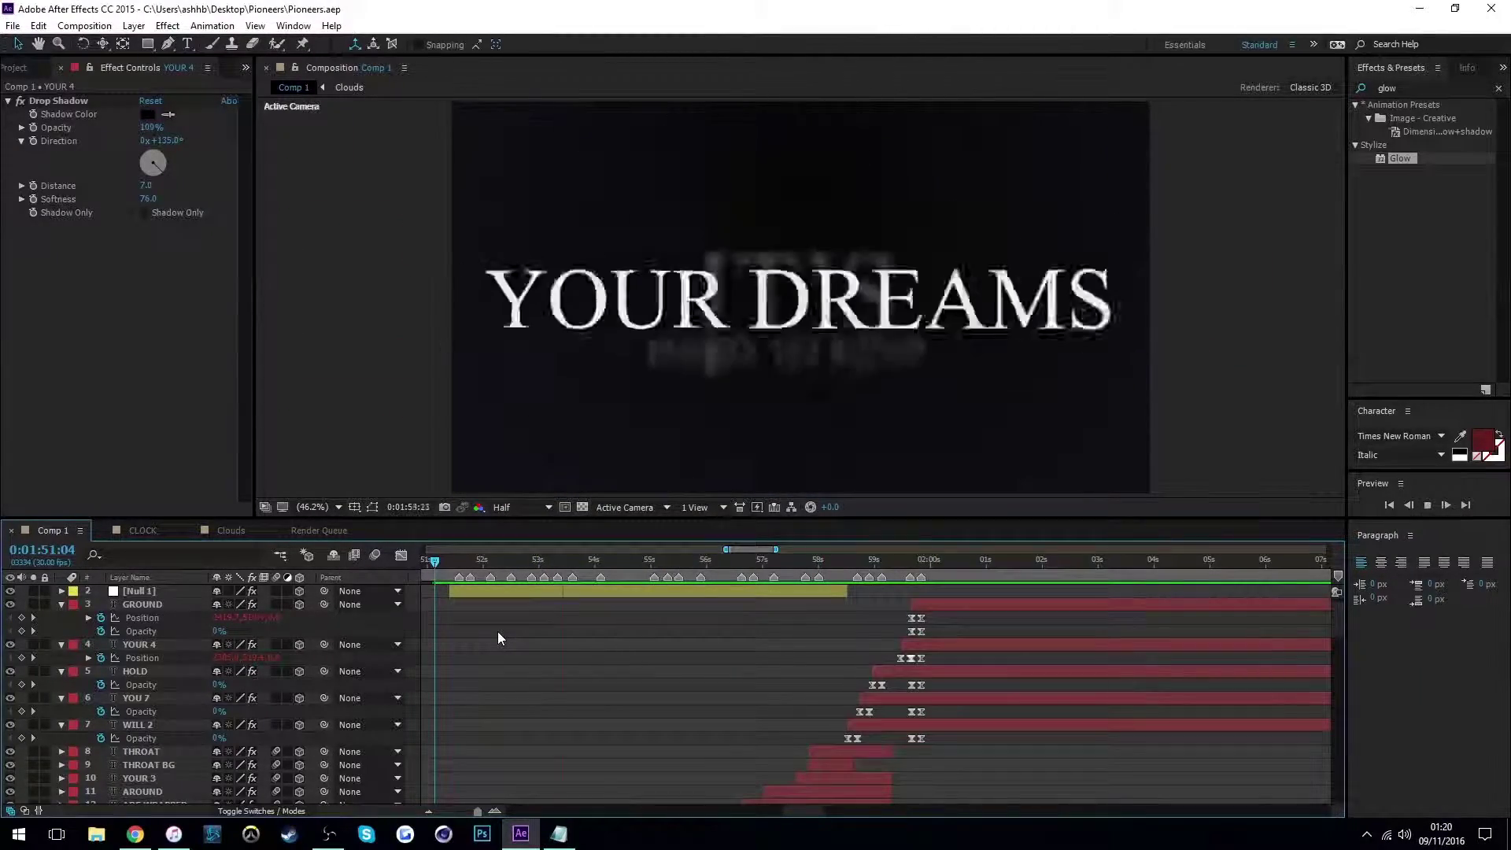
click(767, 679)
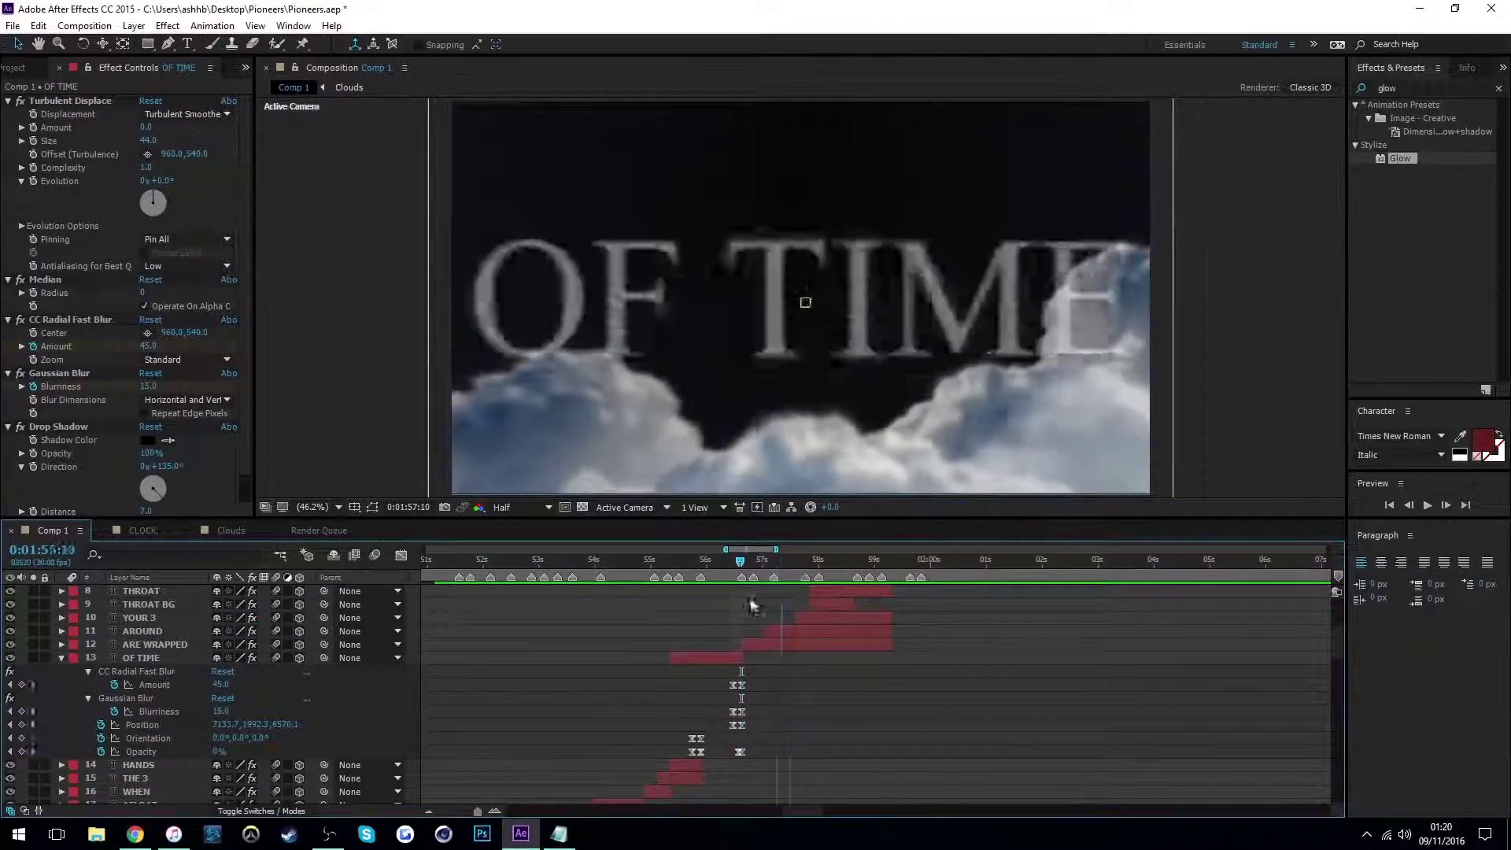
key(ctrl+Up)
key(u)
key(Page_Up)
key(Page_Up)
key(Page_Up)
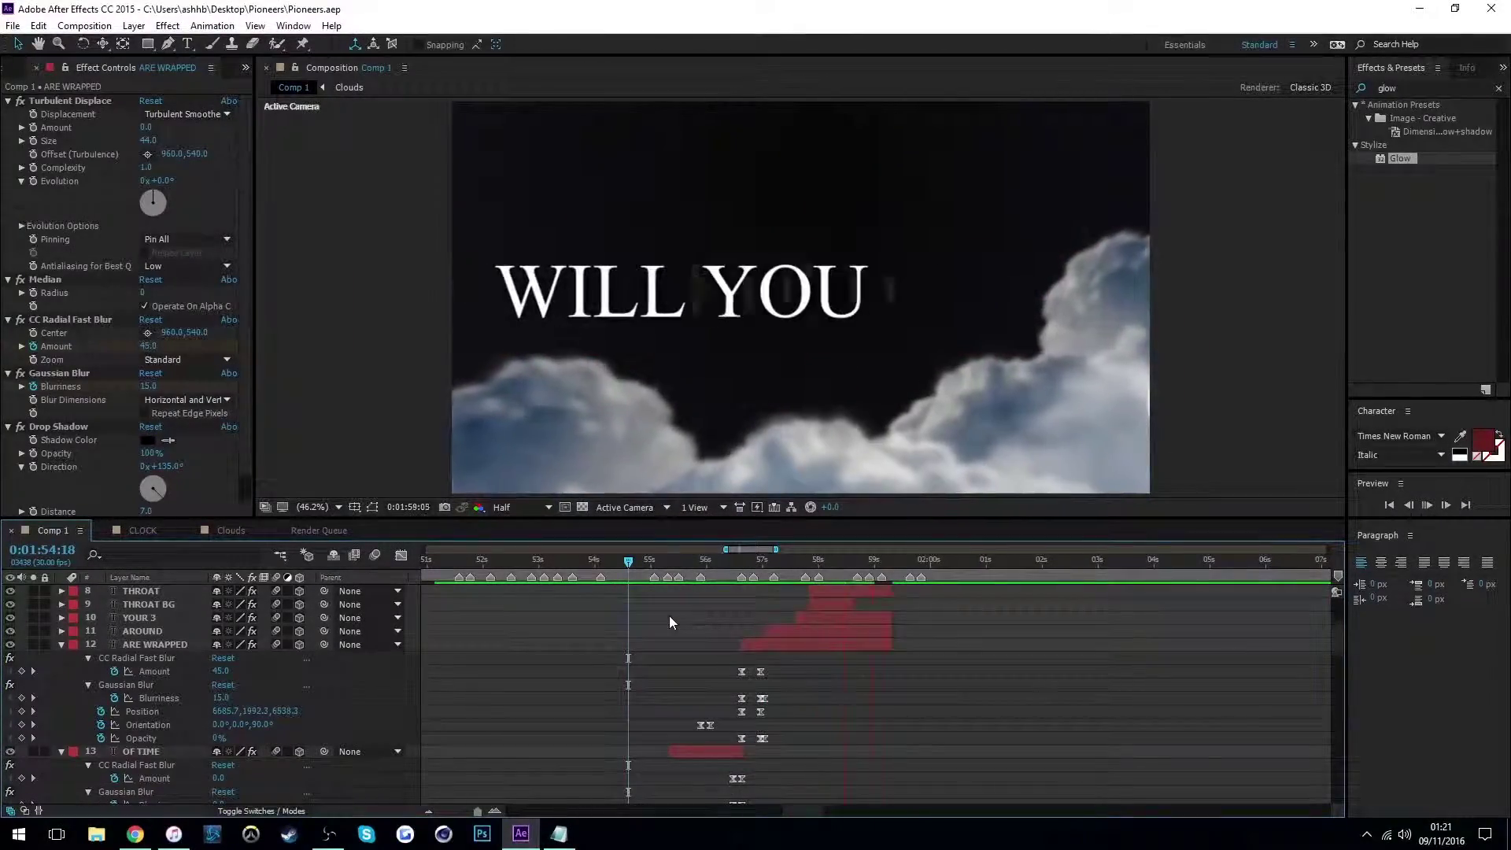
key(space)
key(minus)
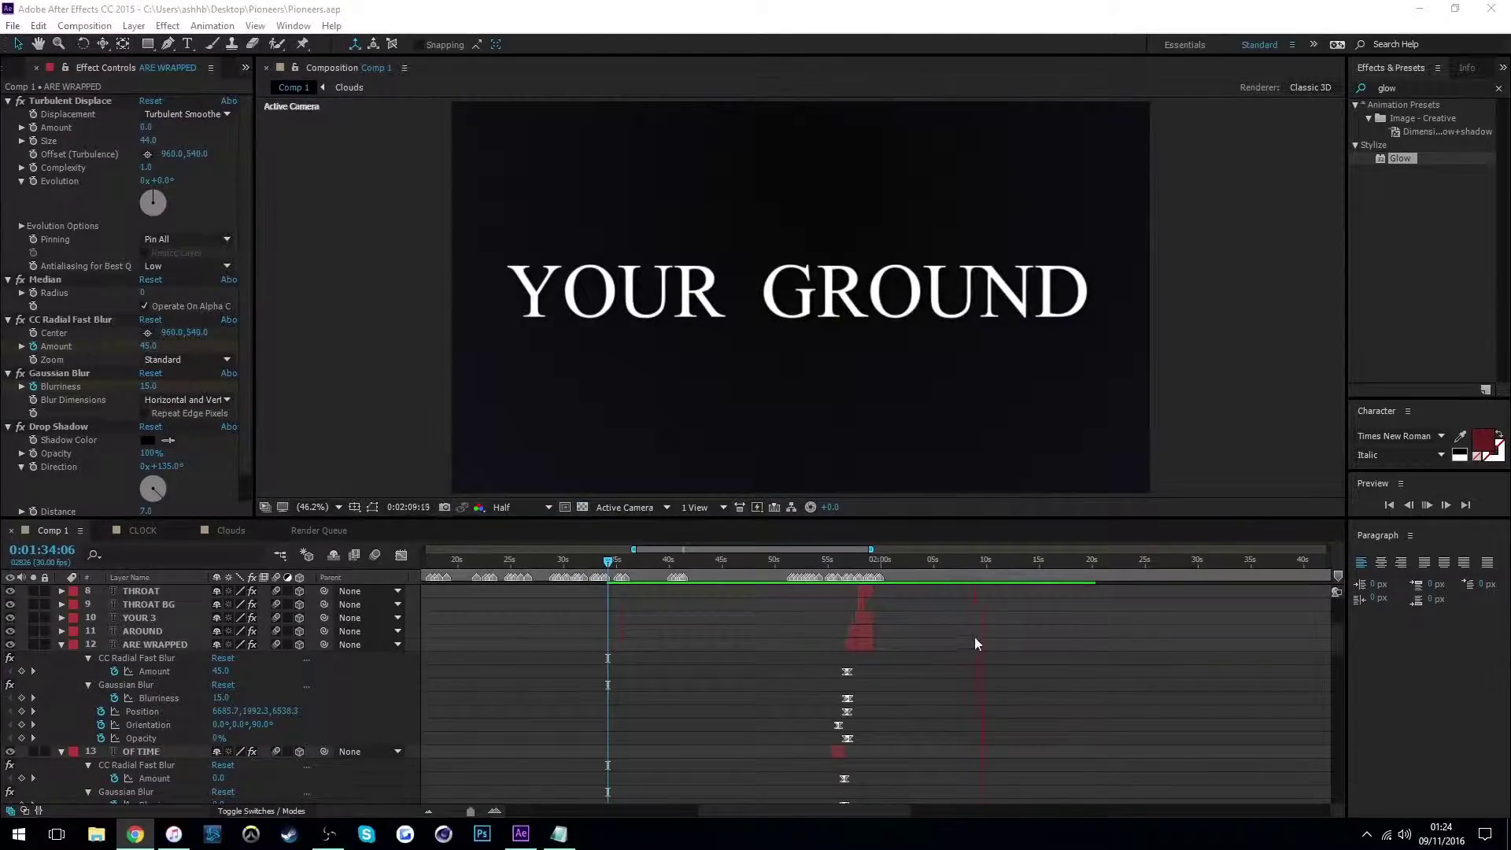
key(space)
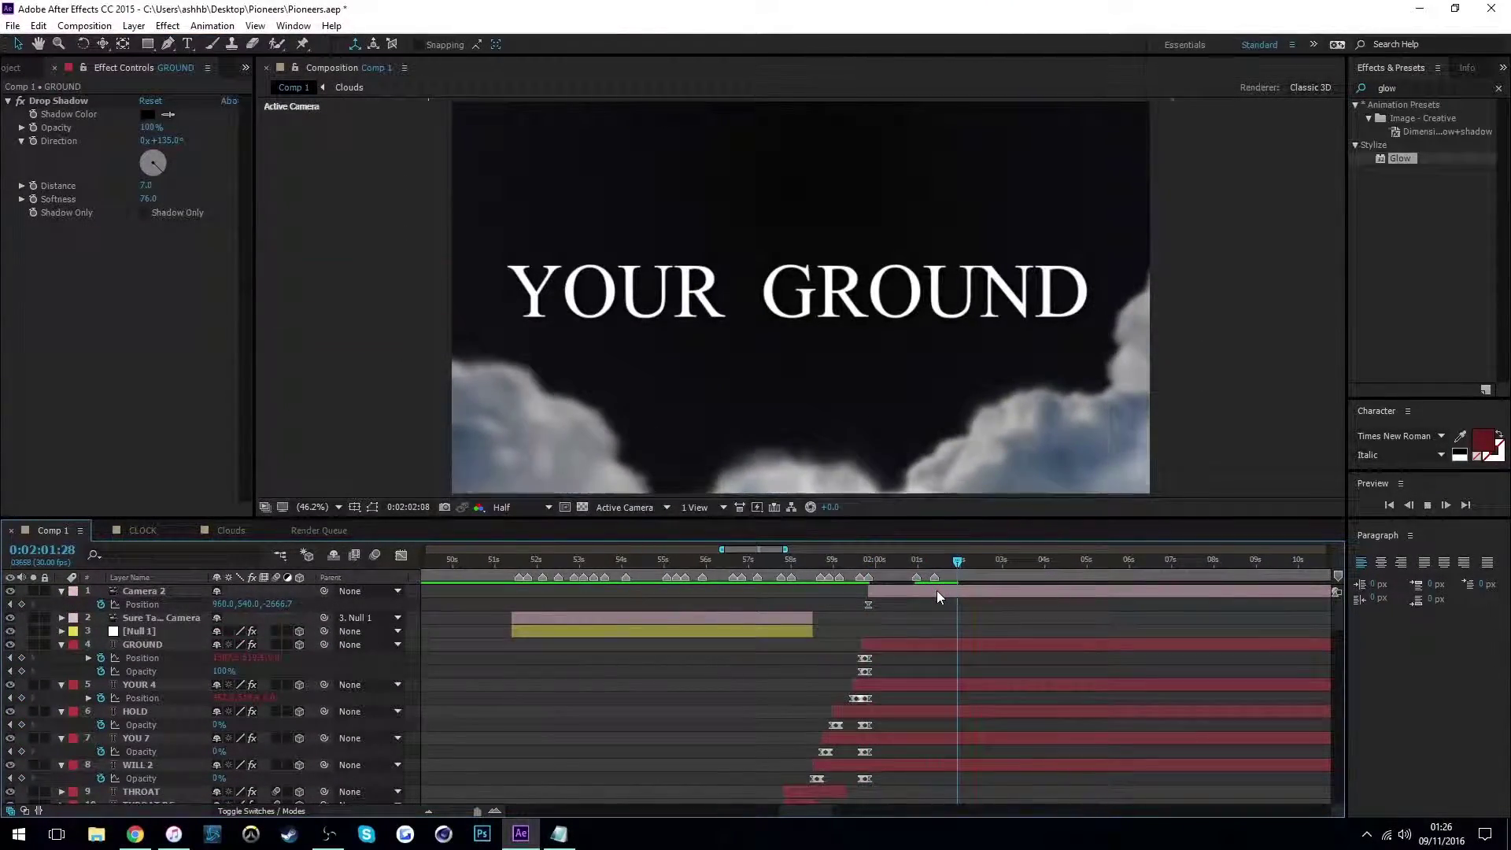
Add a Z Rotation keyframe to Camera 2 at 1:59:25
key(space)
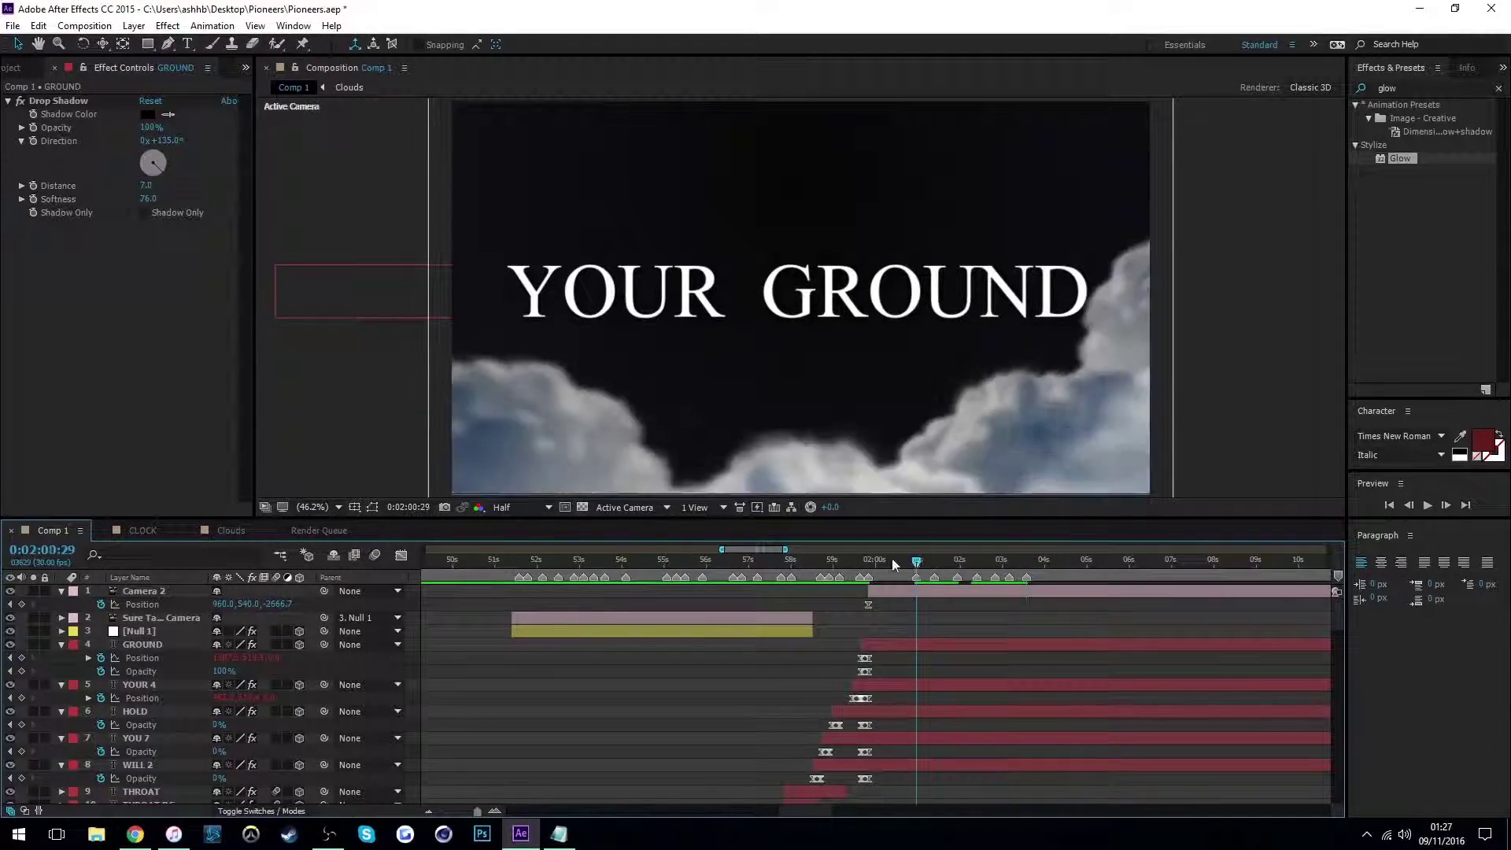
click(869, 558)
click(1047, 592)
key(alt+shift+r)
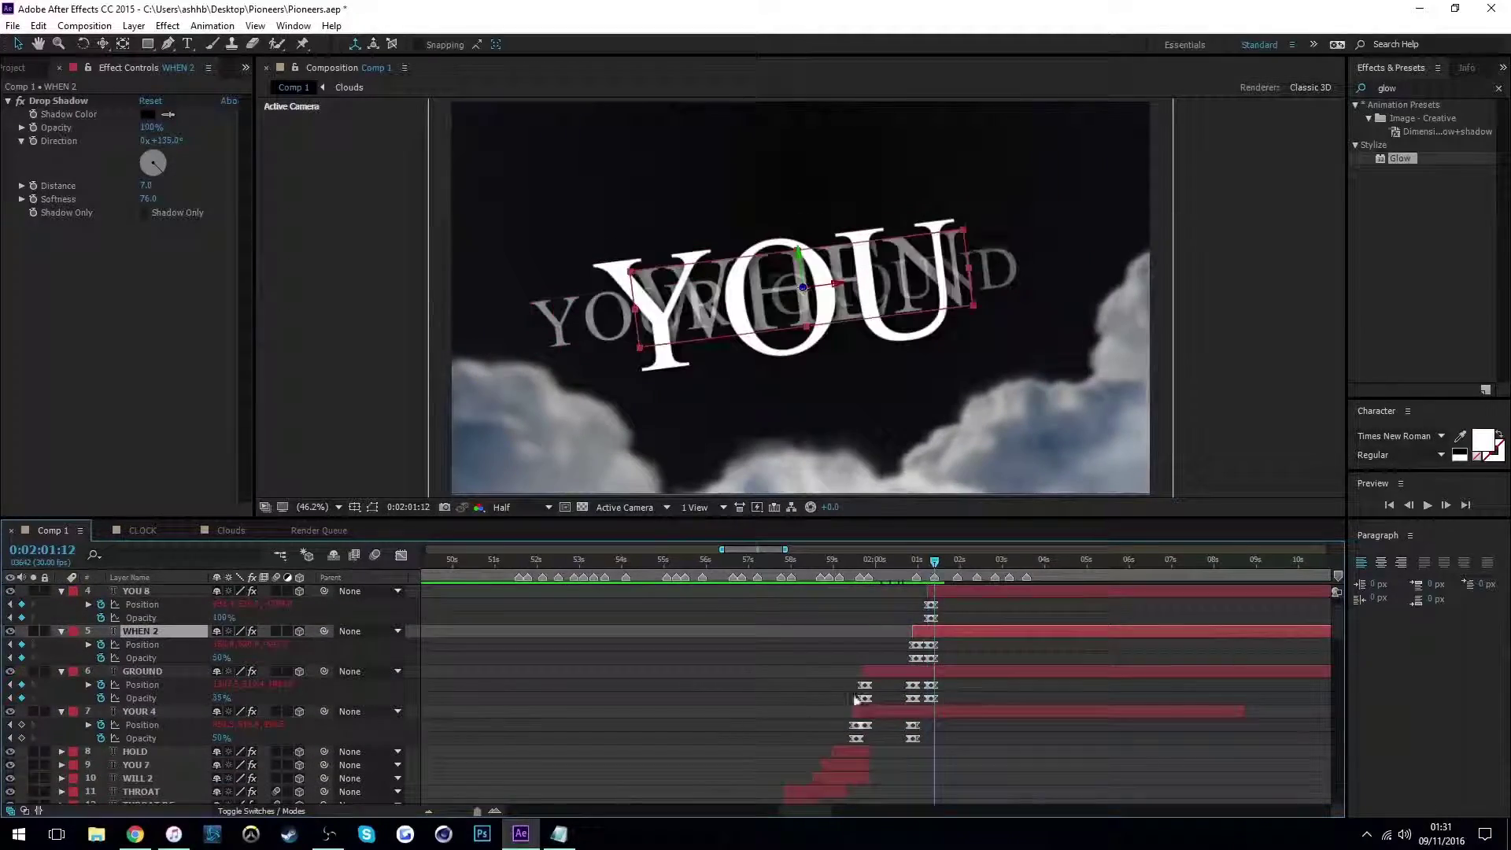
Dim the YOUR 4 layer to 35% opacity and preview the new section
click(866, 711)
key(ctrl+v)
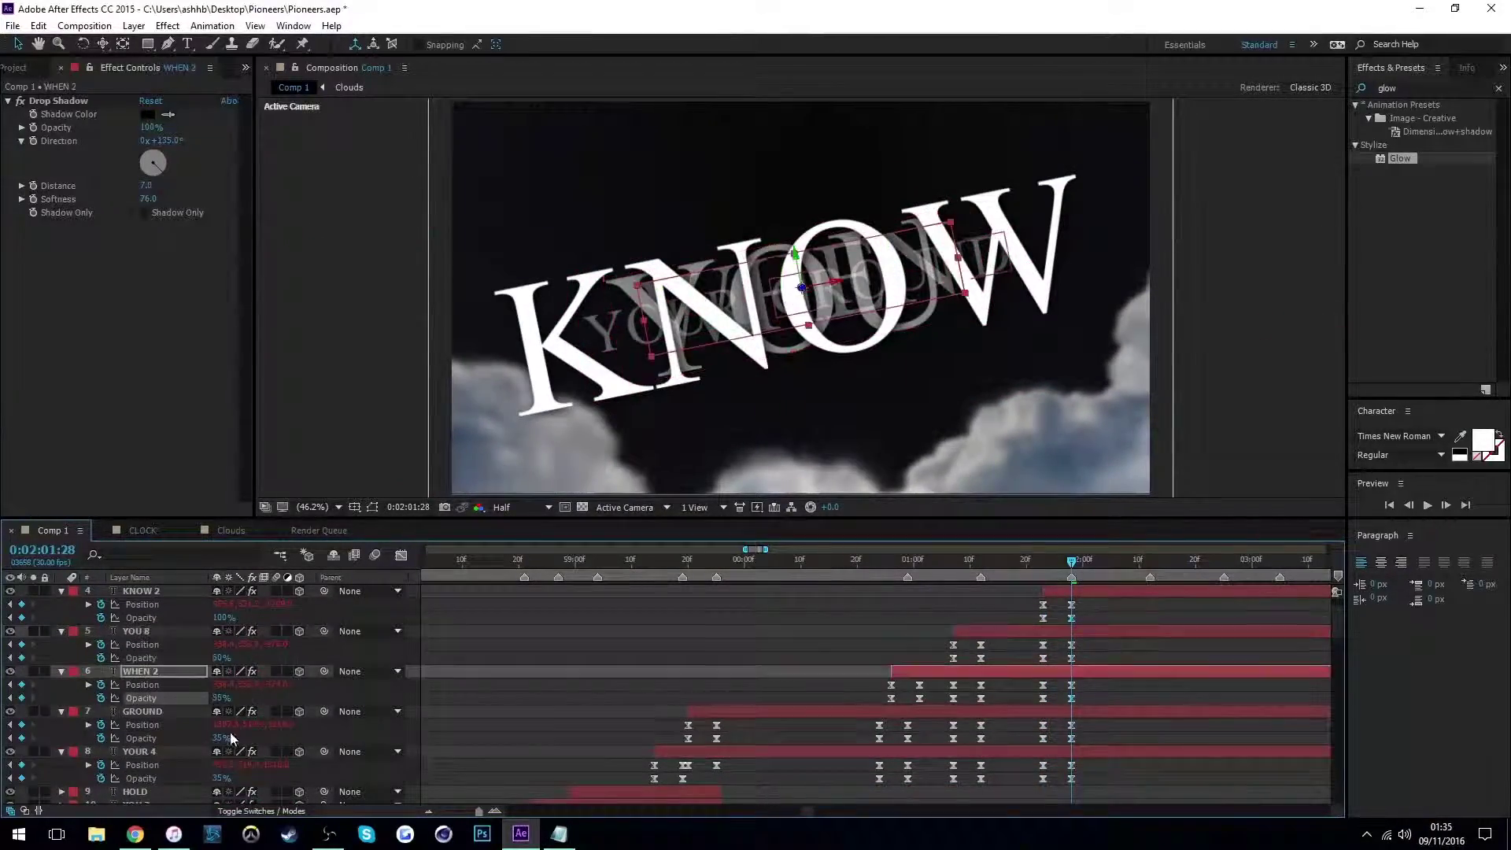
click(1077, 561)
key(space)
key(space)
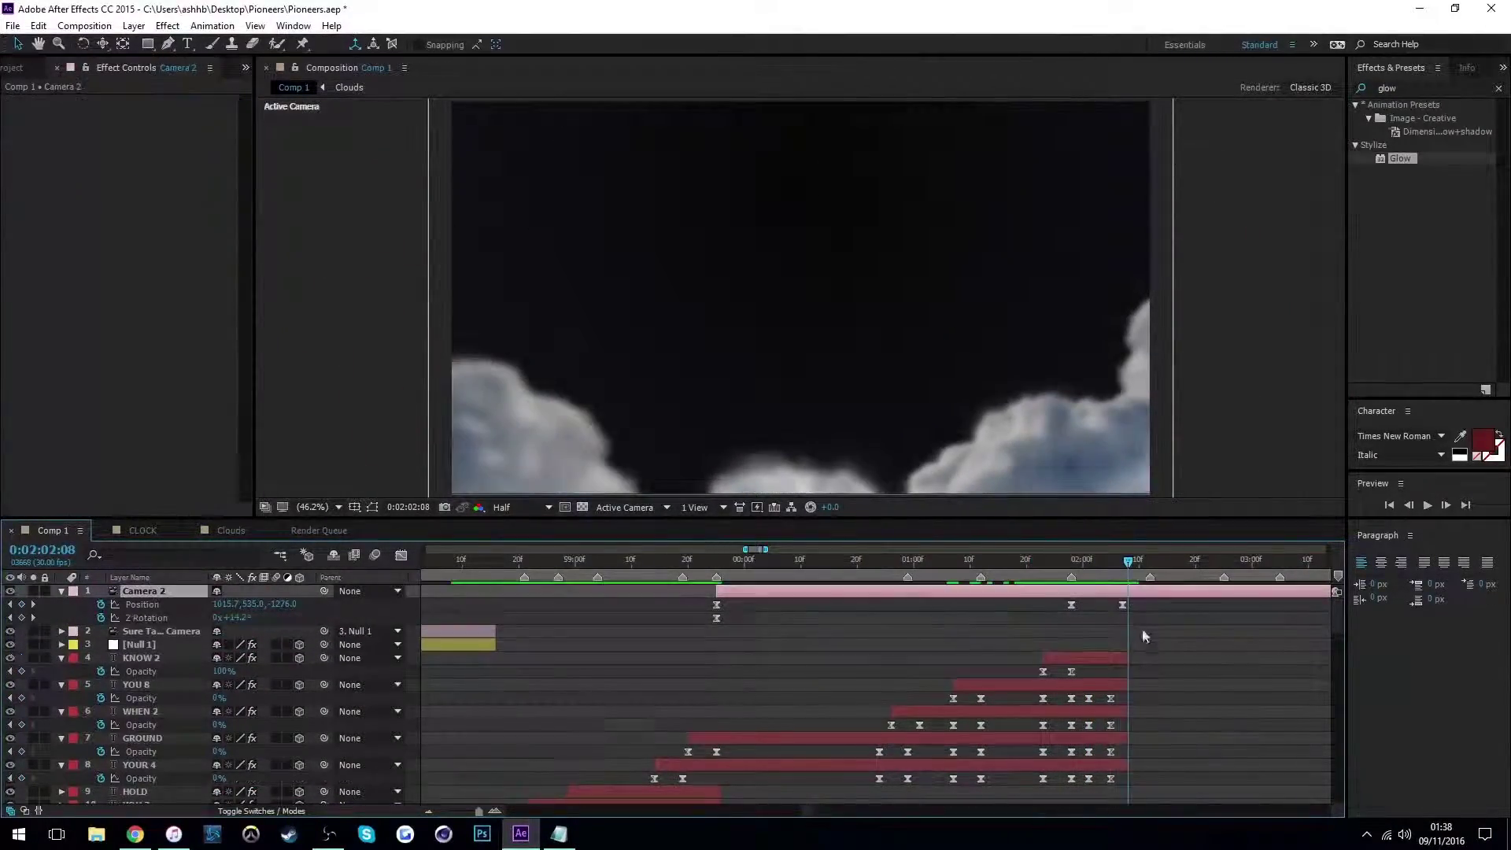
key(minus)
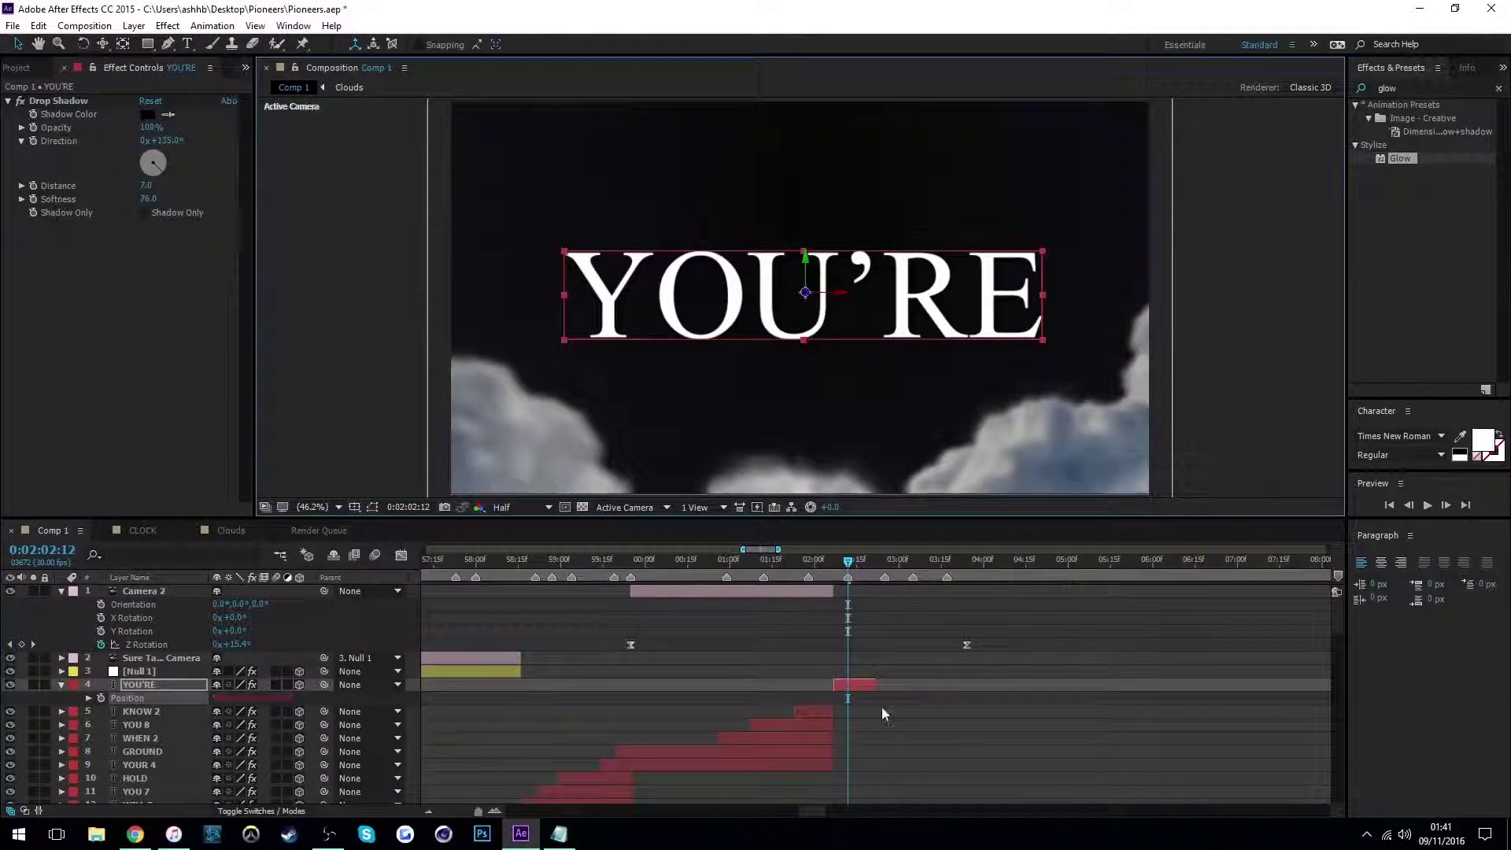
Review YOU'RE's Opacity keyframes and find the frame where SET overlaps YOU'RE
drag(848, 579, 833, 580)
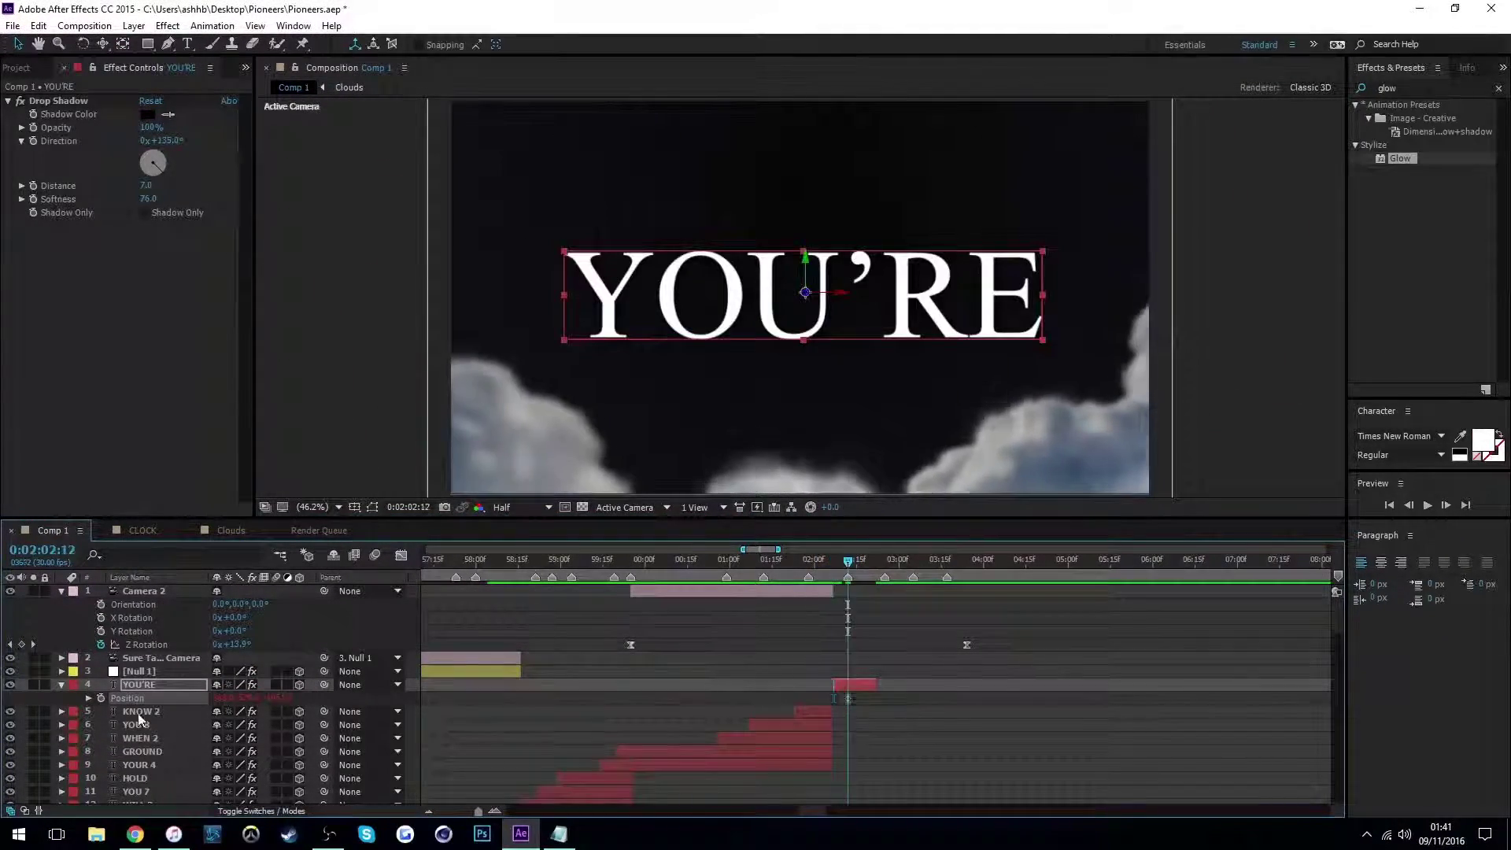
key(t)
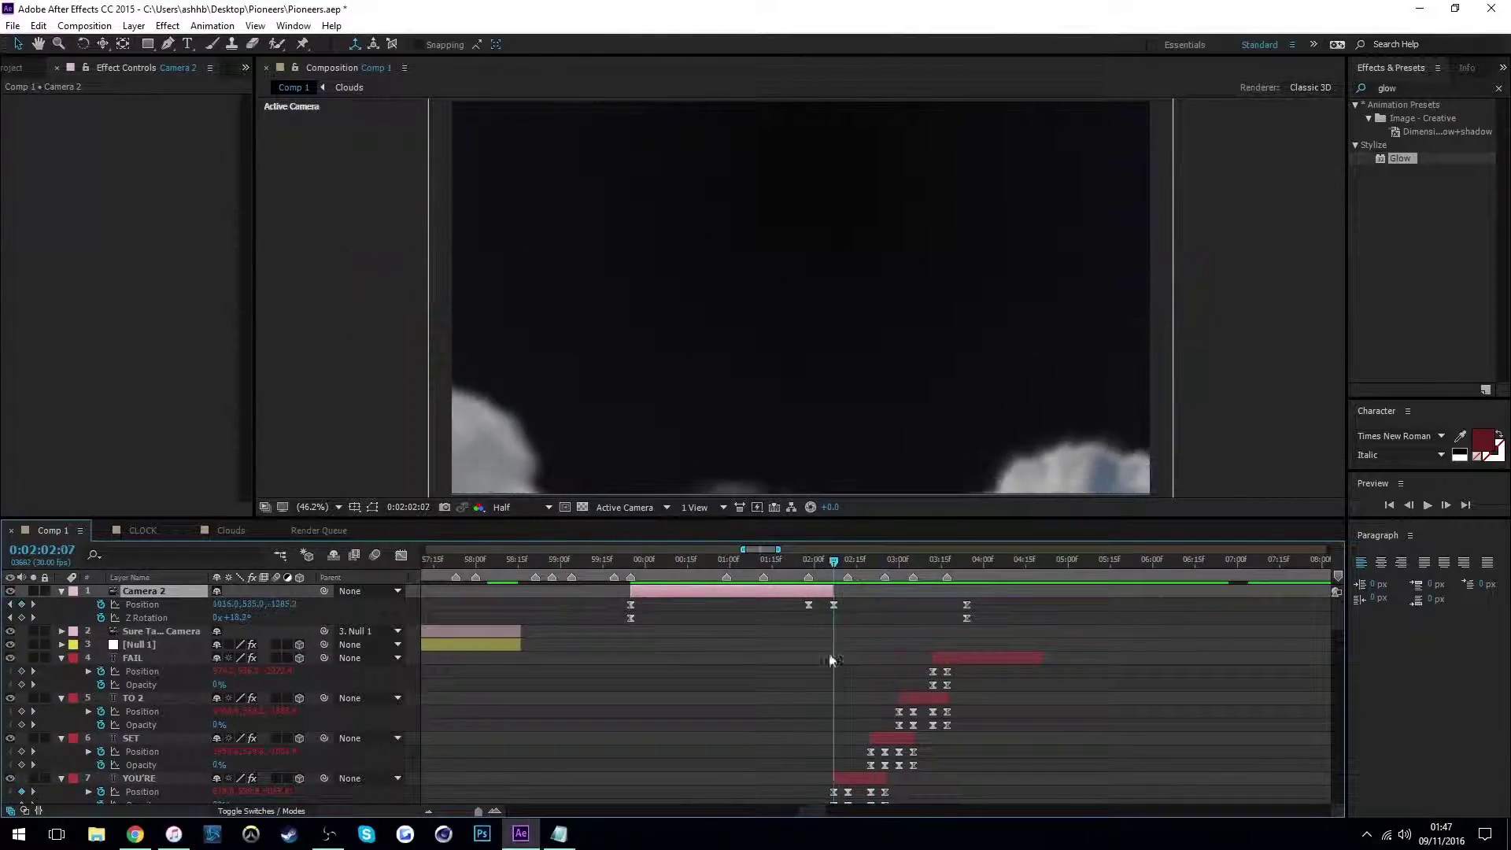
click(876, 564)
key(t)
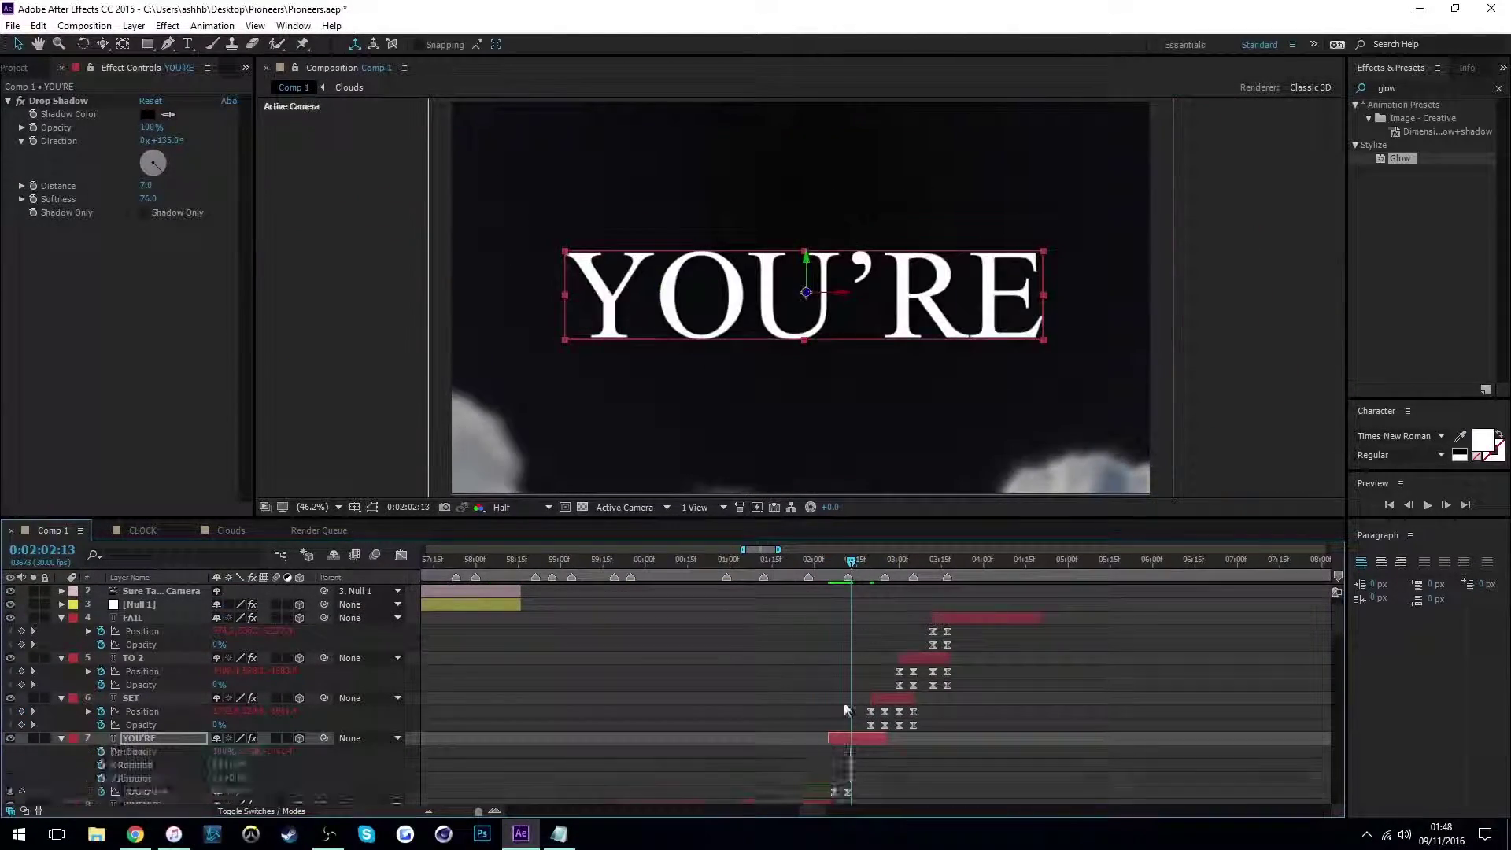
drag(830, 581, 899, 621)
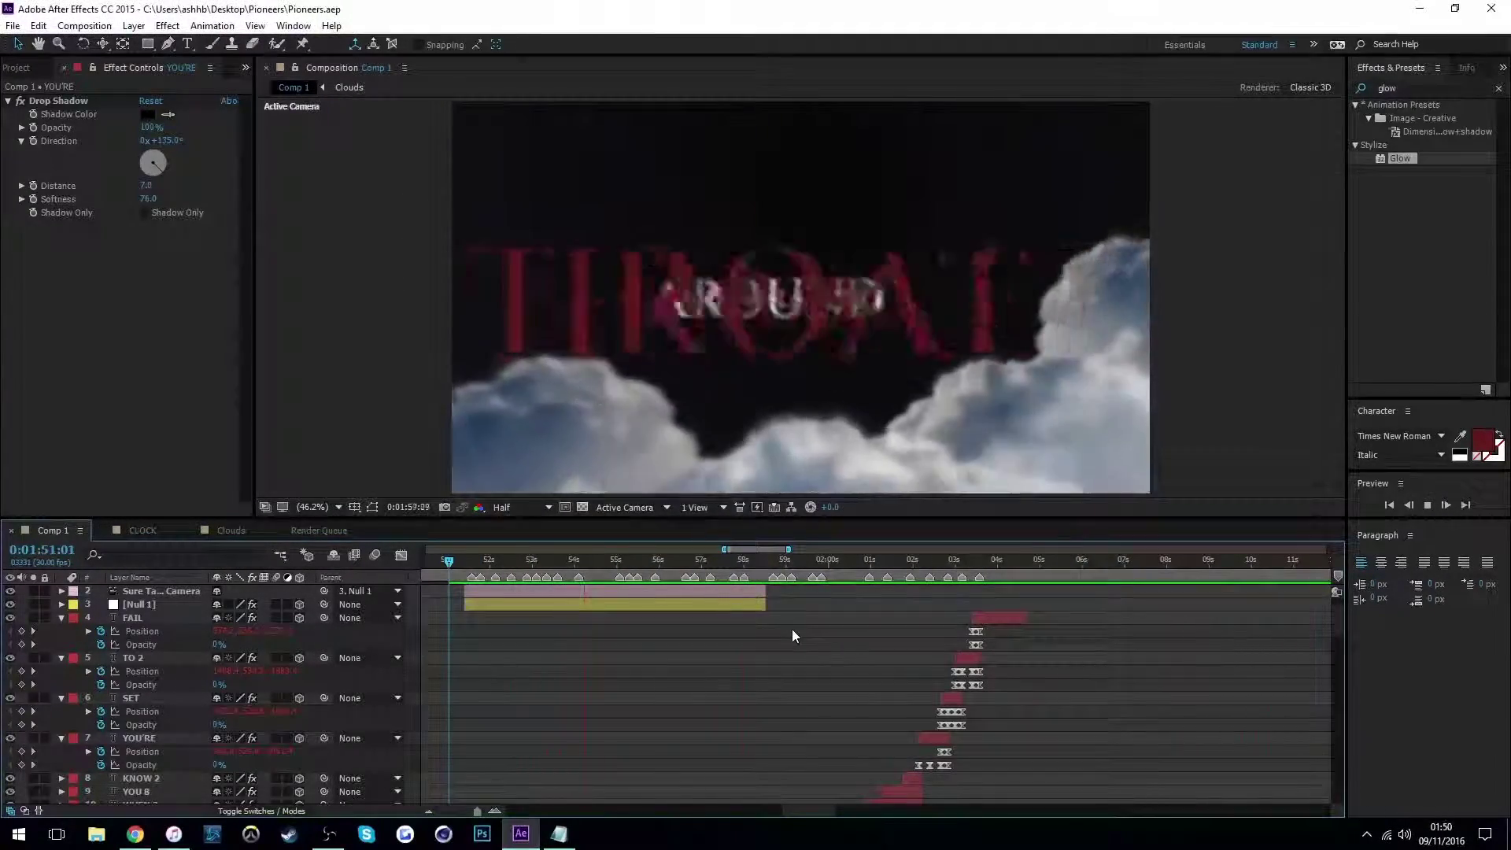
Select FAIL, scrub its frames, and reveal its keyframed Roughen Edges and Turbulent Displace properties
click(132, 618)
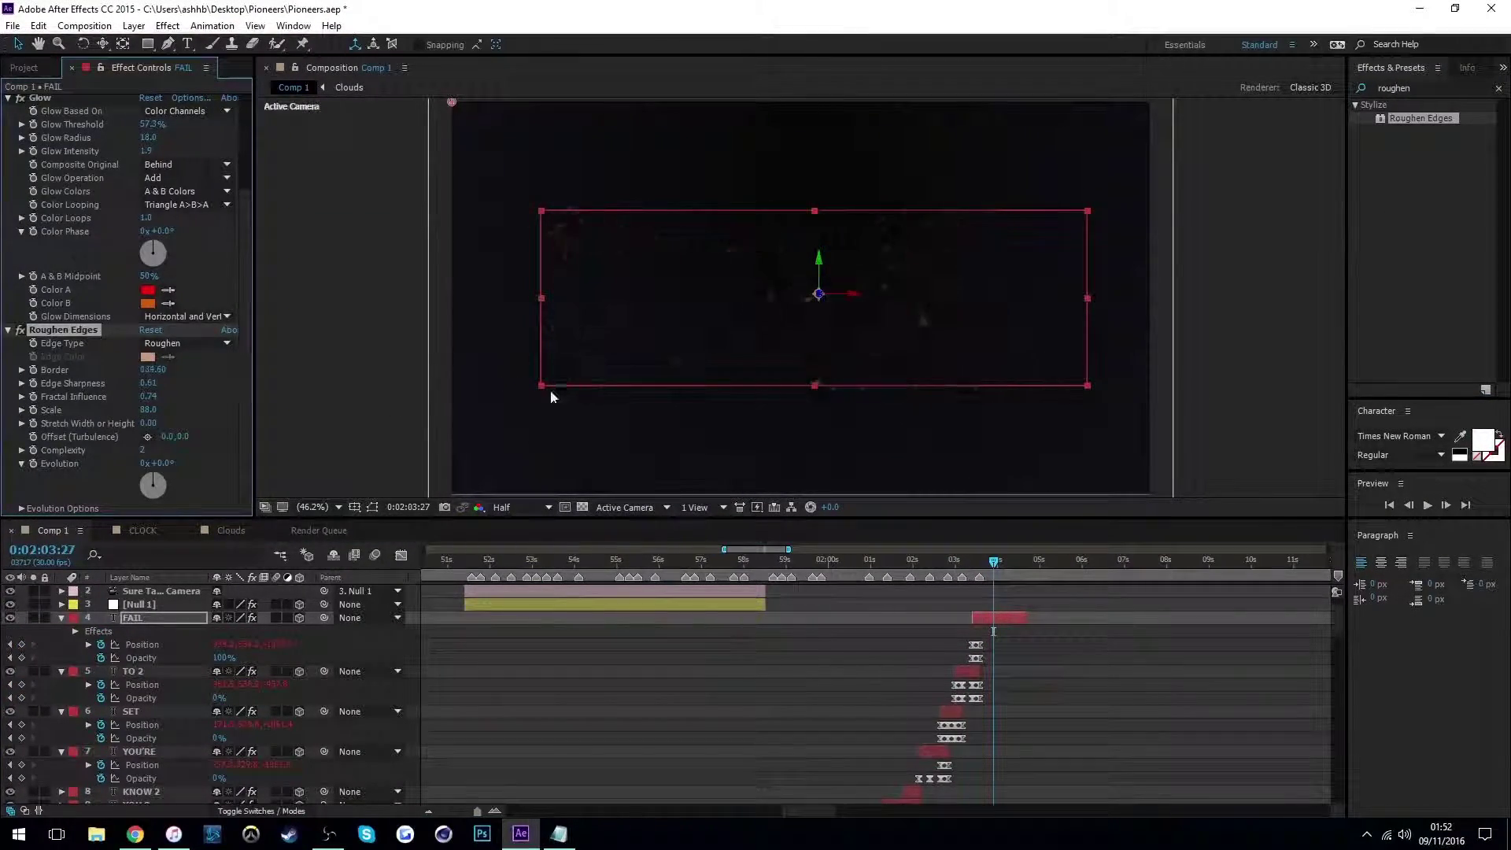
mouse_move(1038, 575)
mouse_down()
mouse_move(952, 575)
mouse_move(1059, 577)
mouse_up()
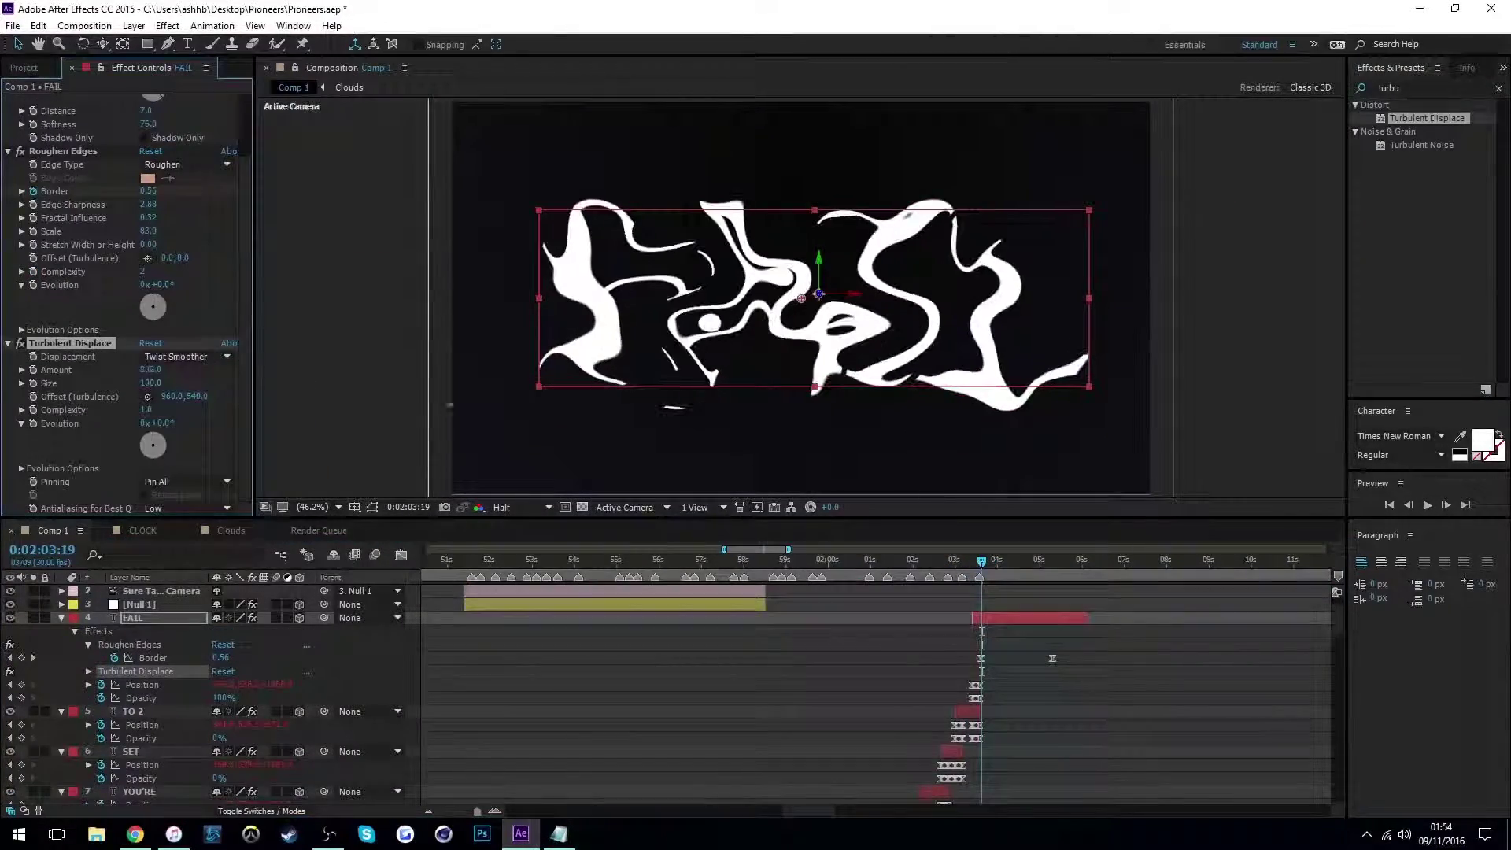
key(p)
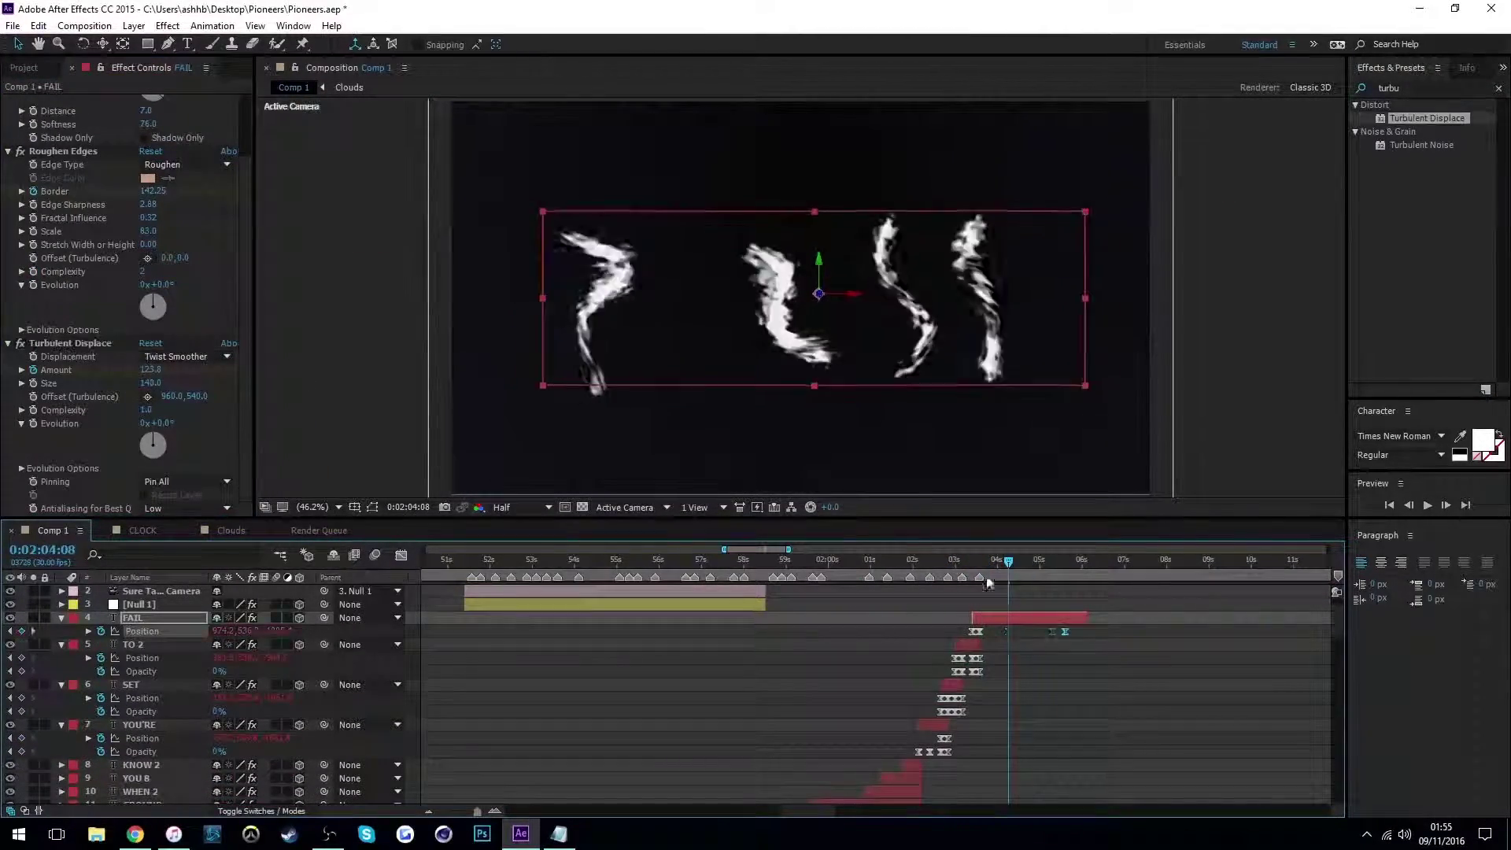
key(u)
key(k)
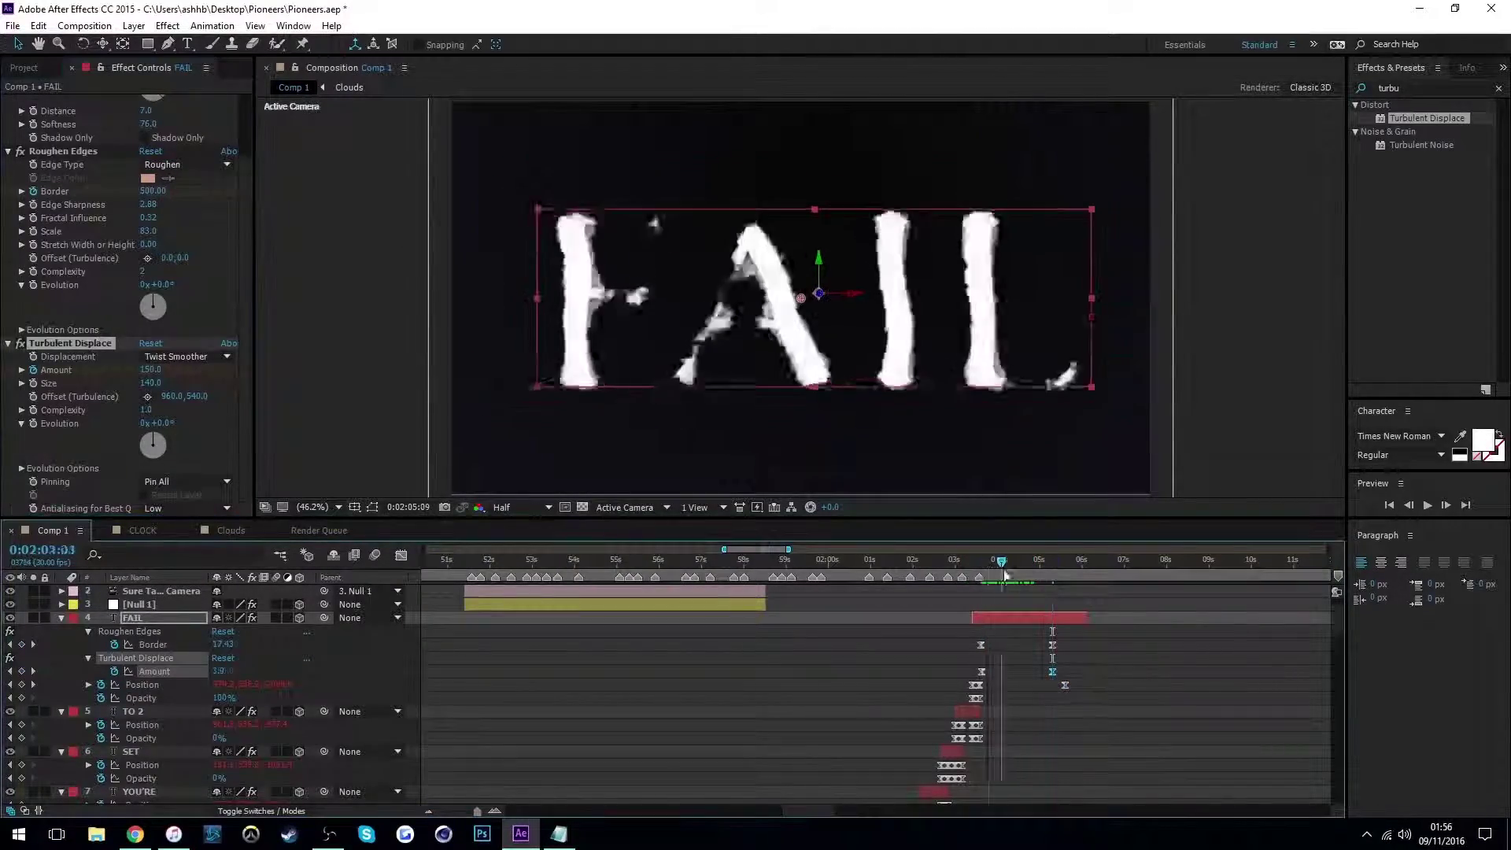